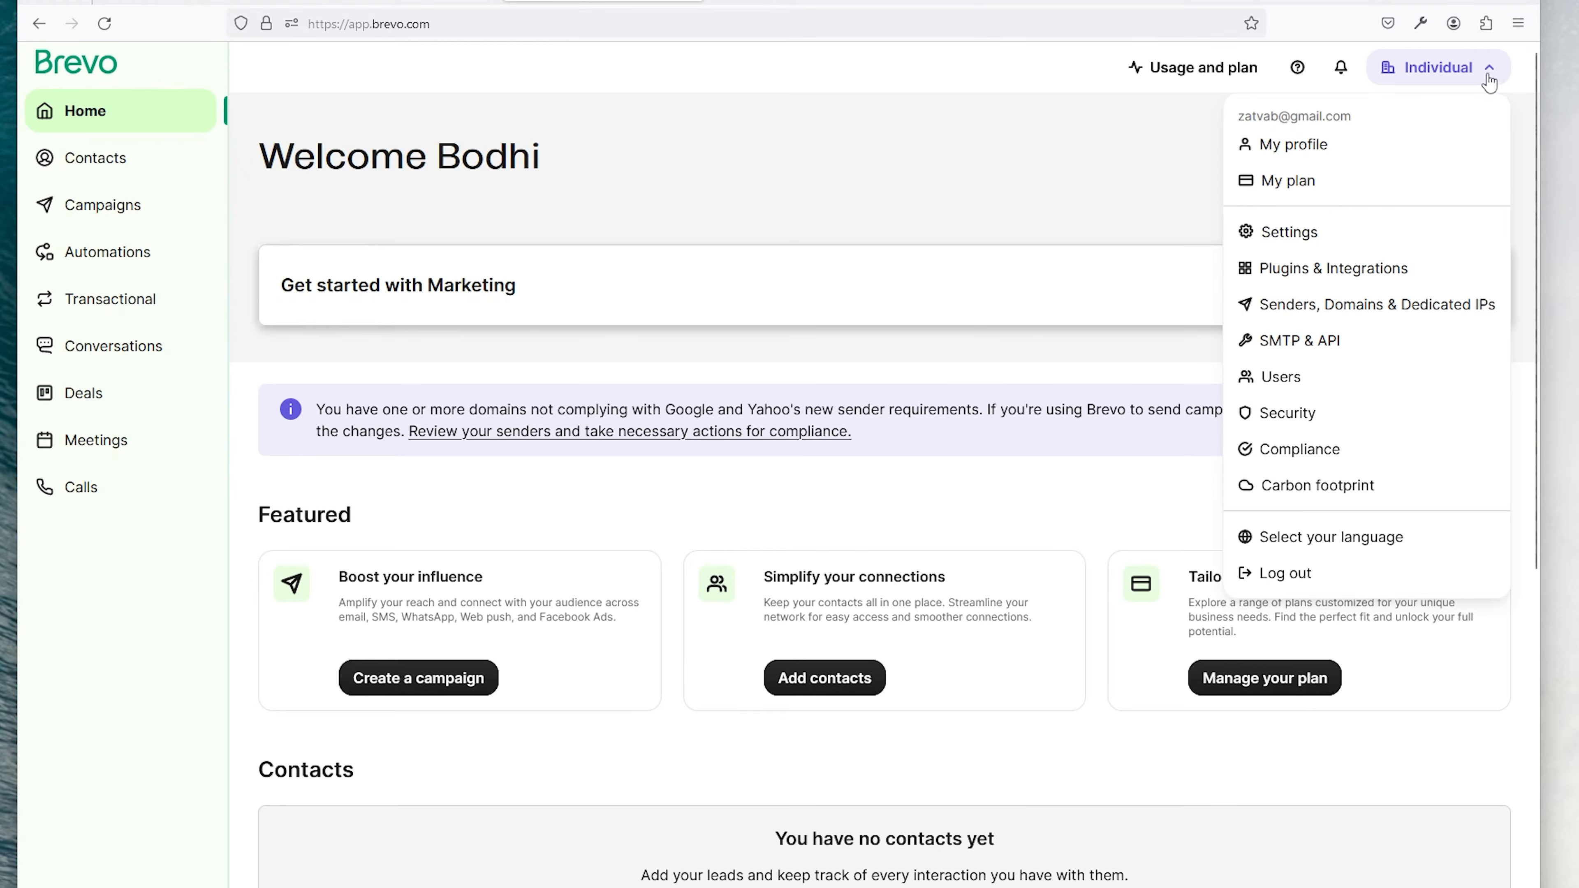
# Step: From Brevo's Domains page, start adding a domain and enter digitalmirror.uk as the email domain
pyautogui.click(1306, 310)
pyautogui.click(202, 341)
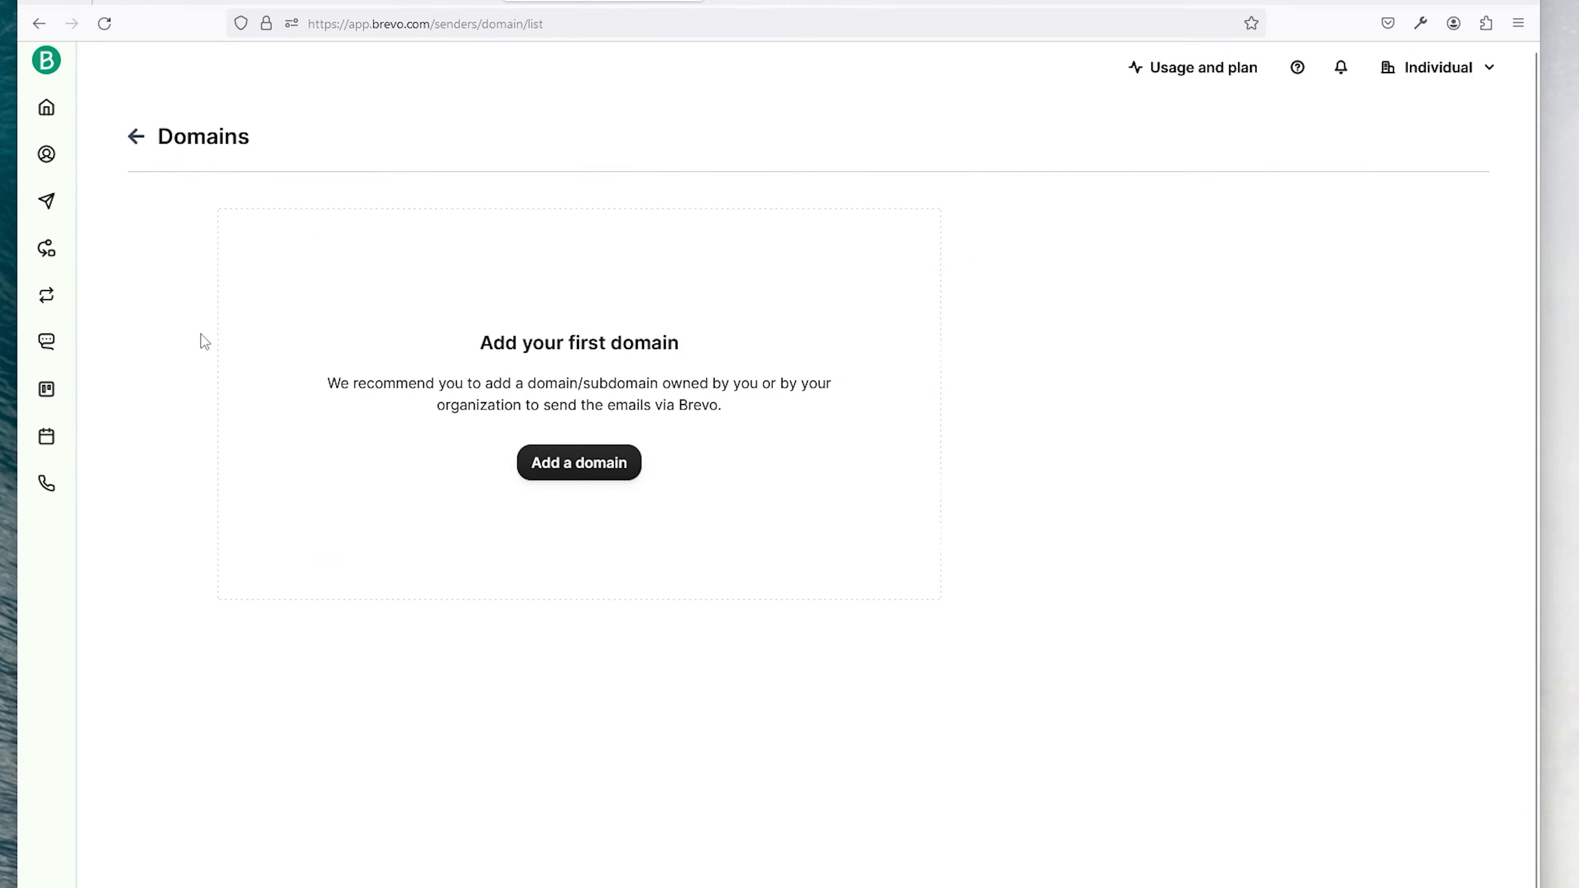
pyautogui.click(604, 462)
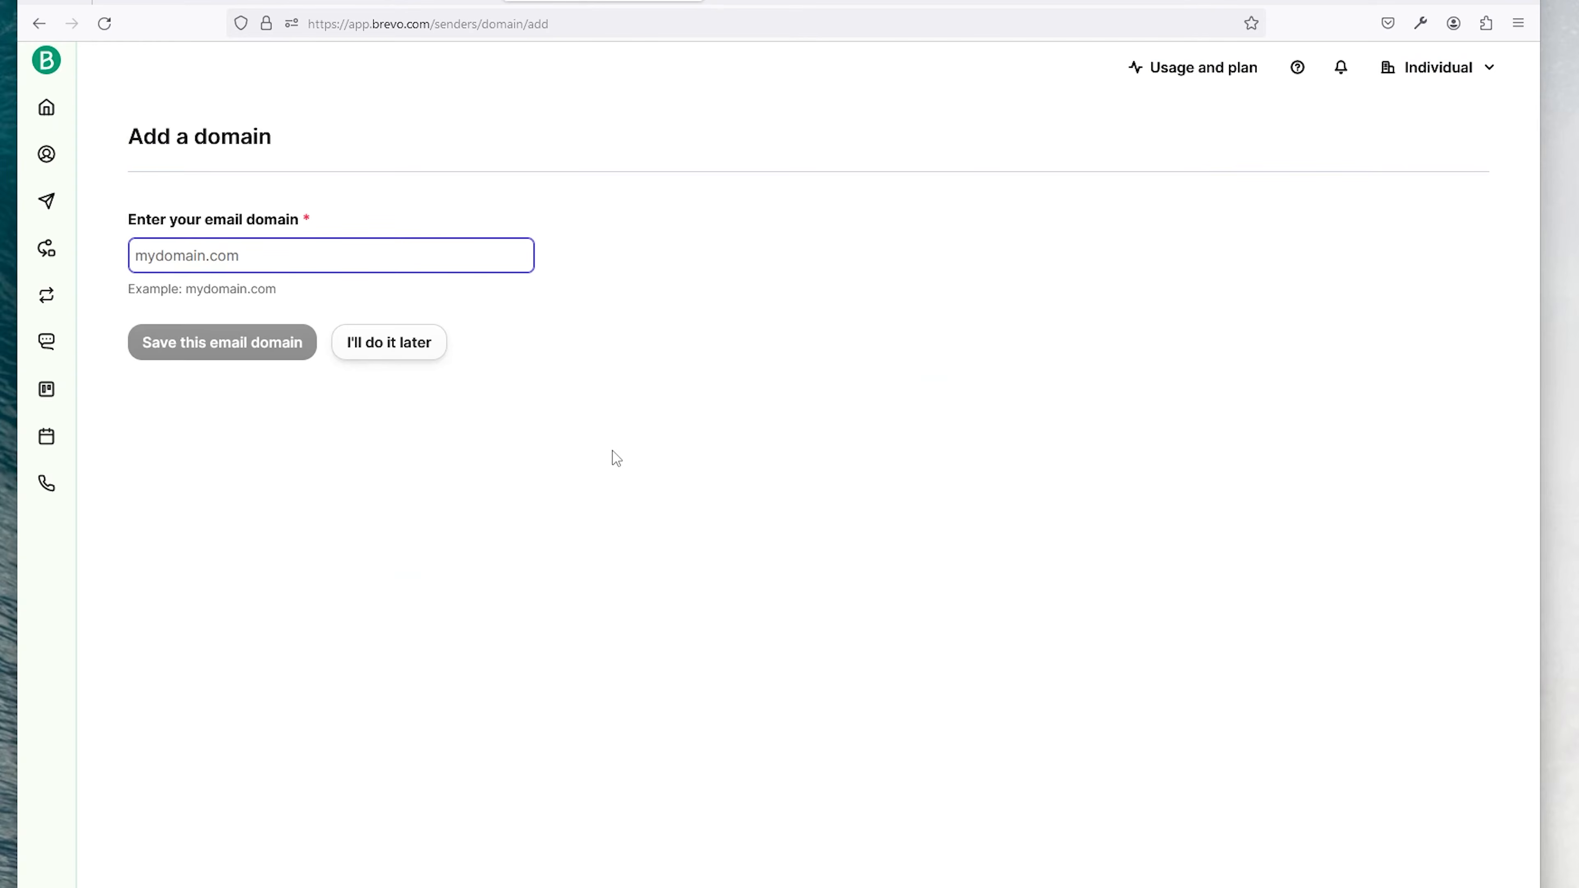
pyautogui.write('digitalmirror.uk')
pyautogui.click(221, 341)
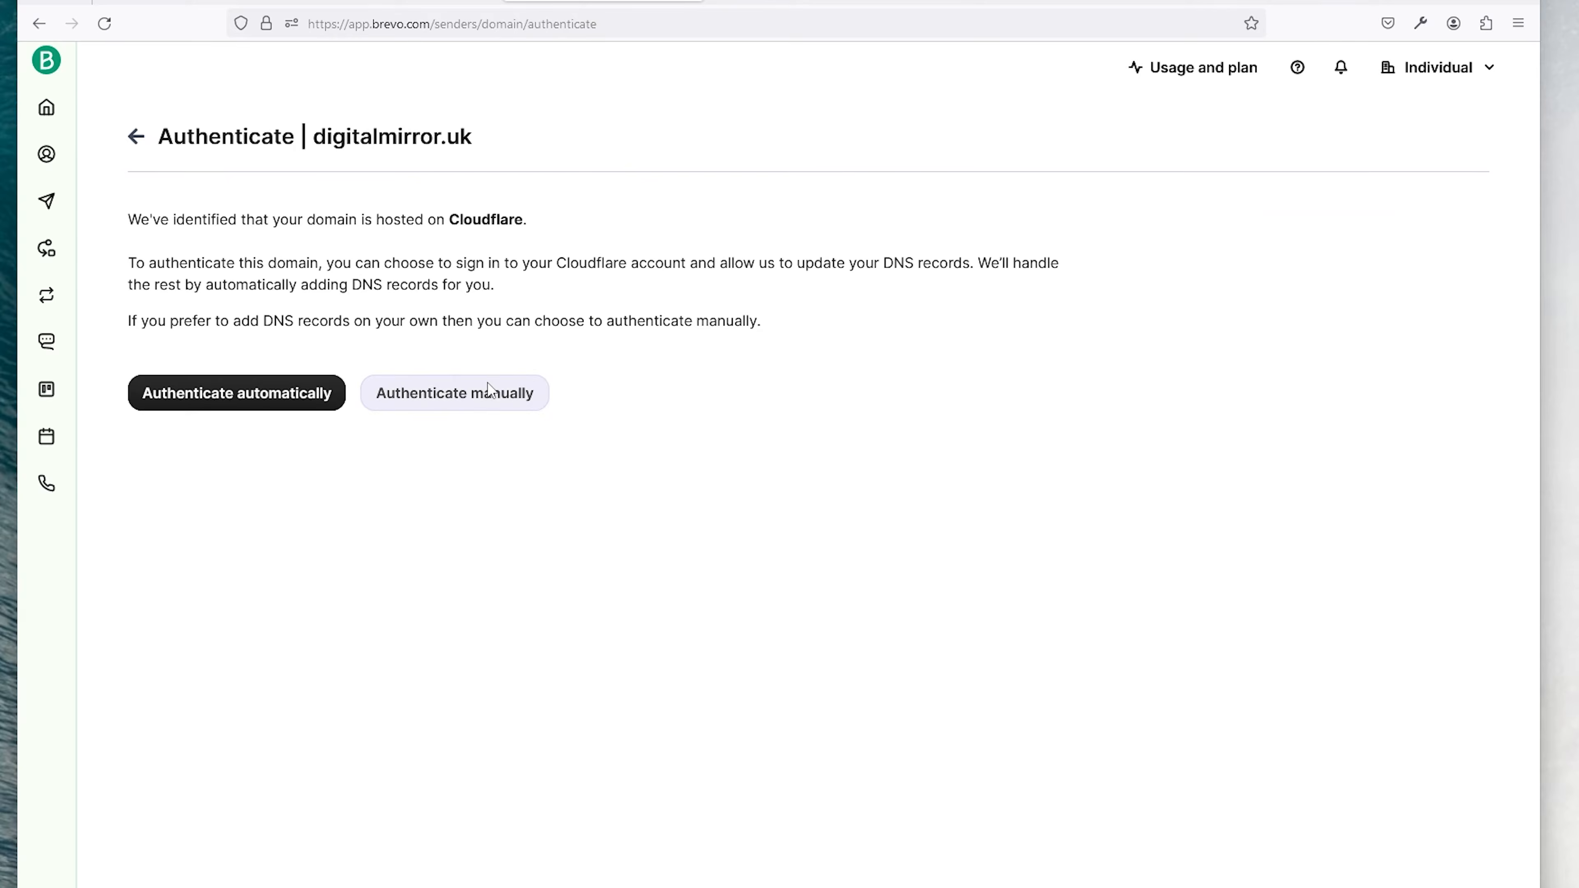
# Step: Choose manual authentication to list the Brevo code, DKIM and DMARC records for digitalmirror.uk
pyautogui.click(489, 390)
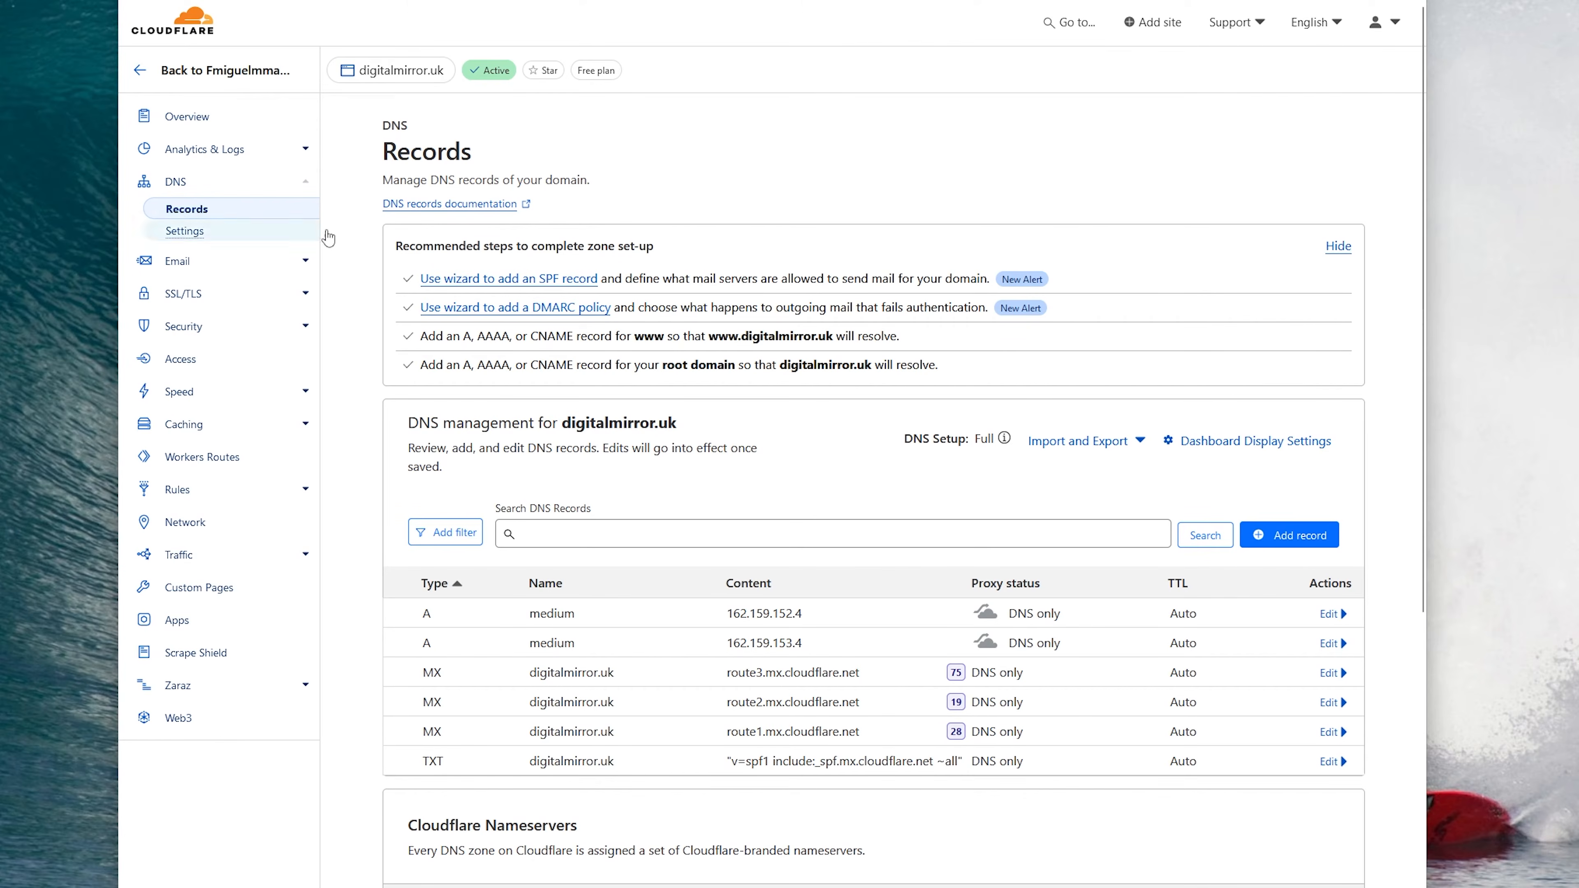
# Step: Add a Cloudflare TXT record named @ containing Brevo's brevo-code verification value
pyautogui.click(1296, 537)
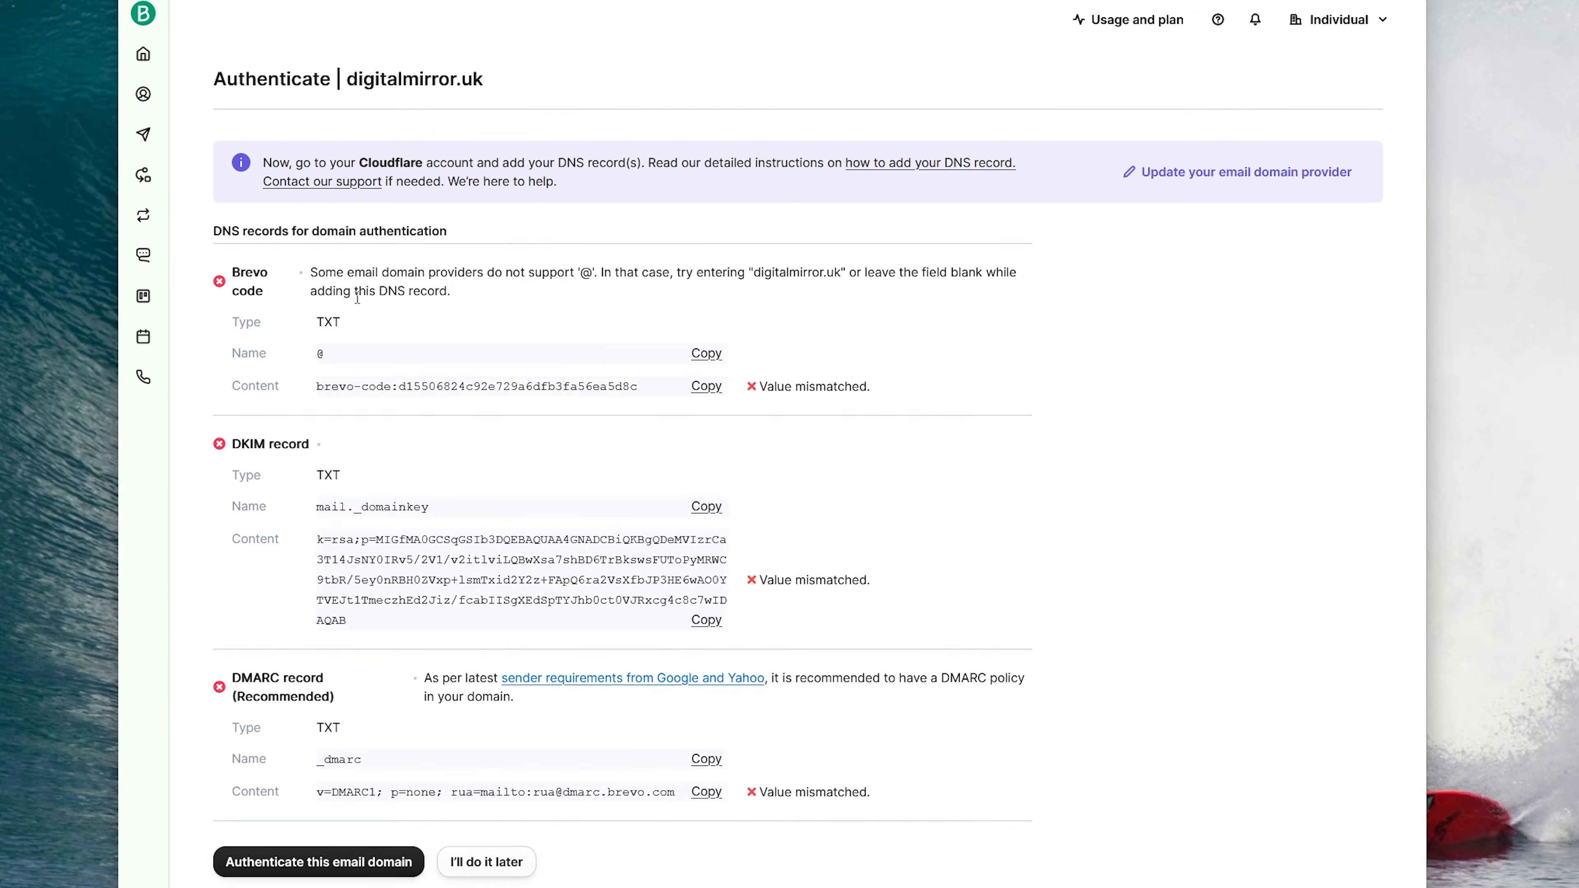
pyautogui.moveTo(319, 320); pyautogui.dragTo(342, 322)
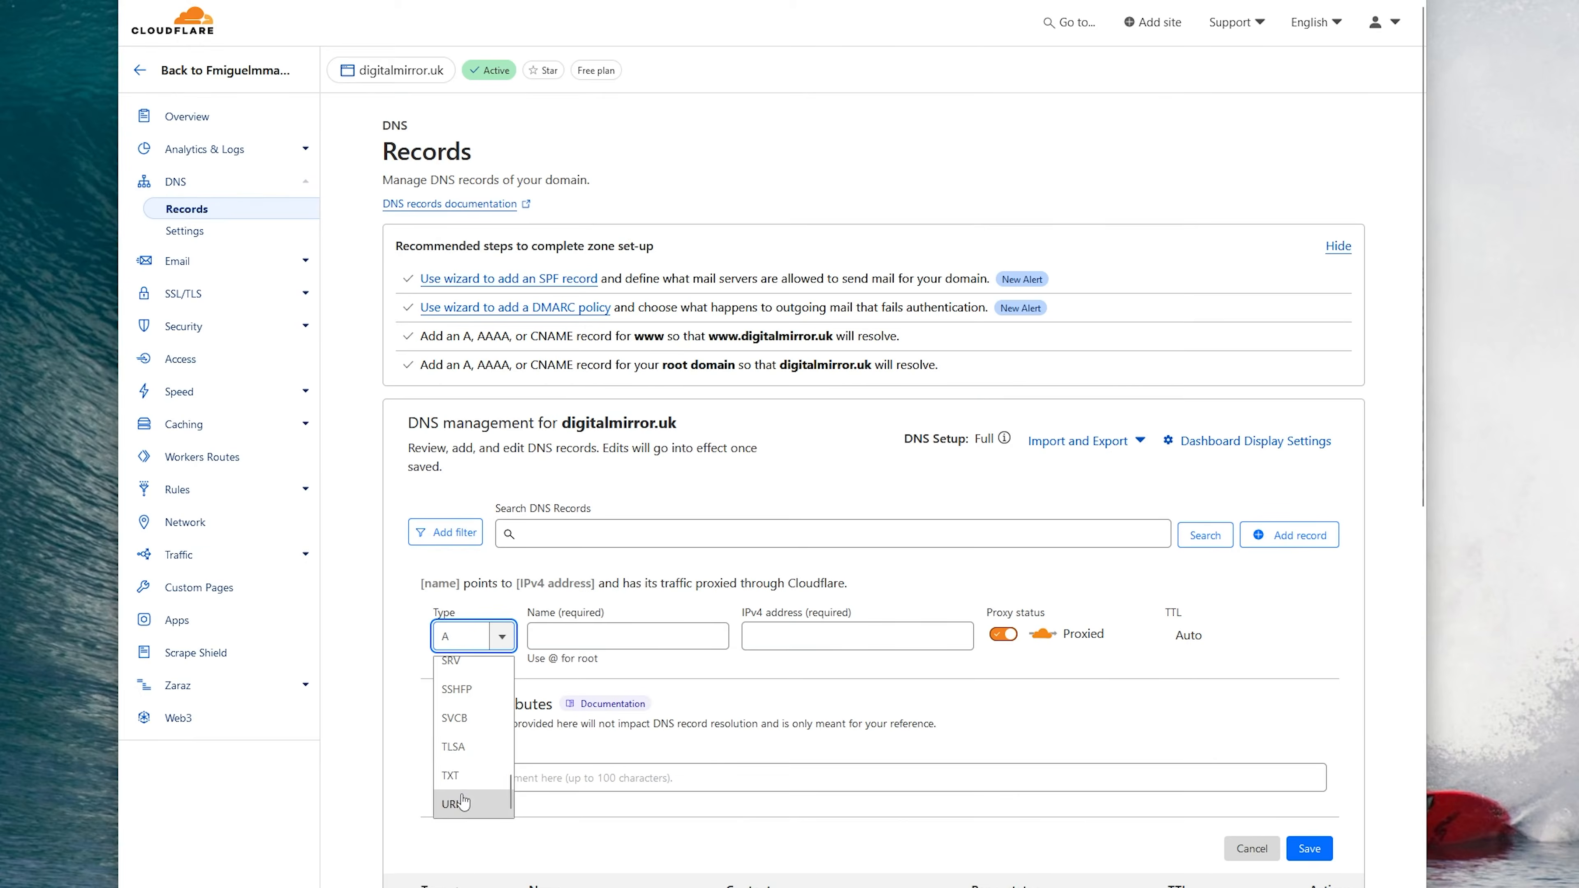
pyautogui.click(457, 803)
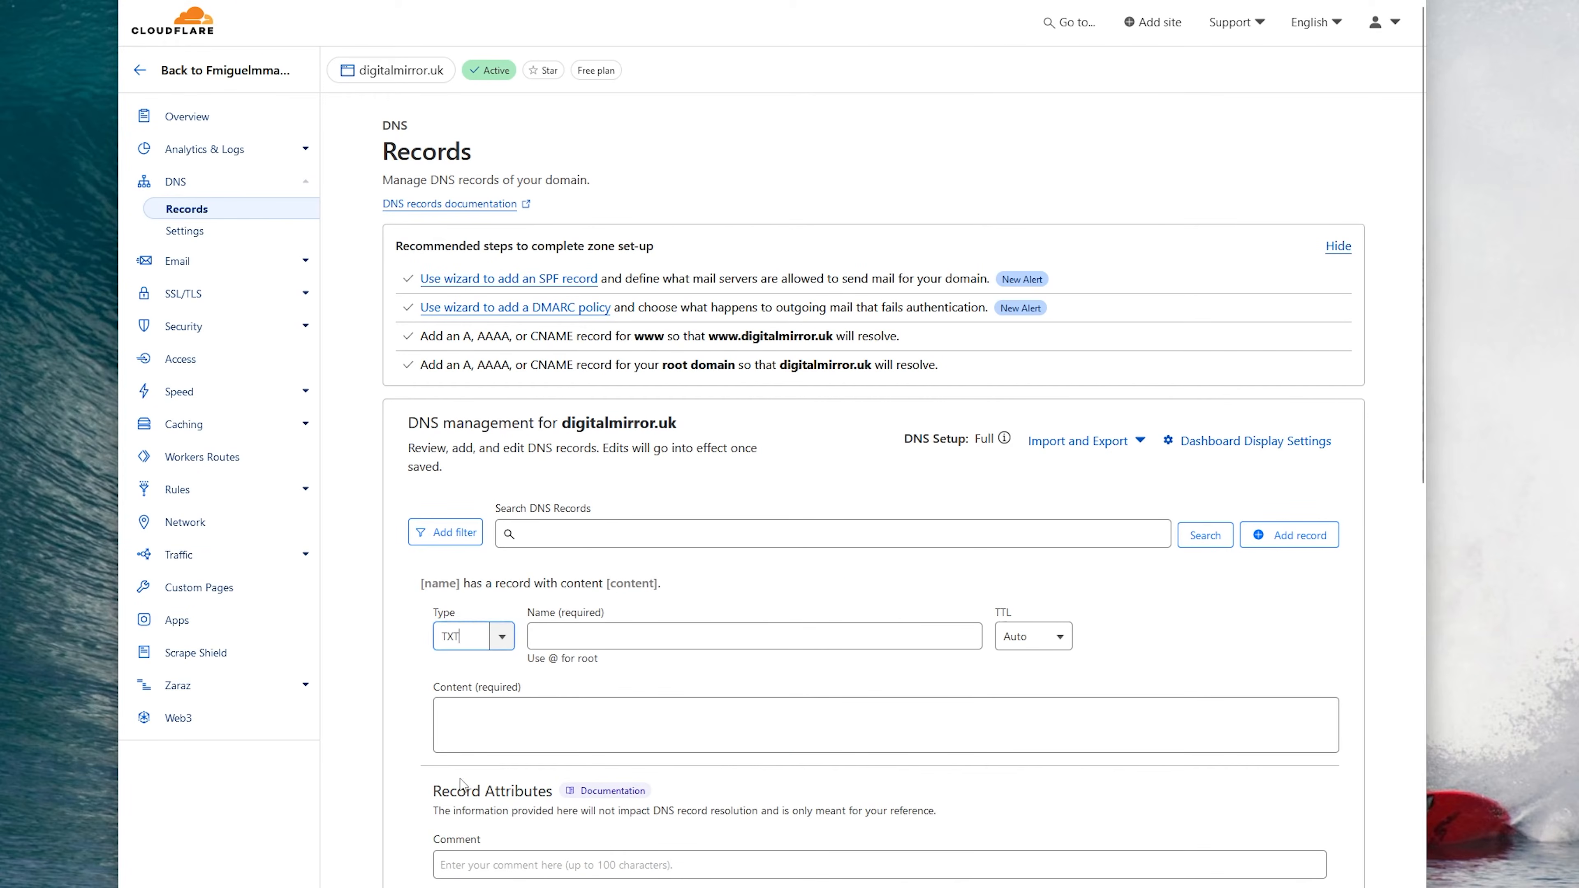
pyautogui.click(563, 647)
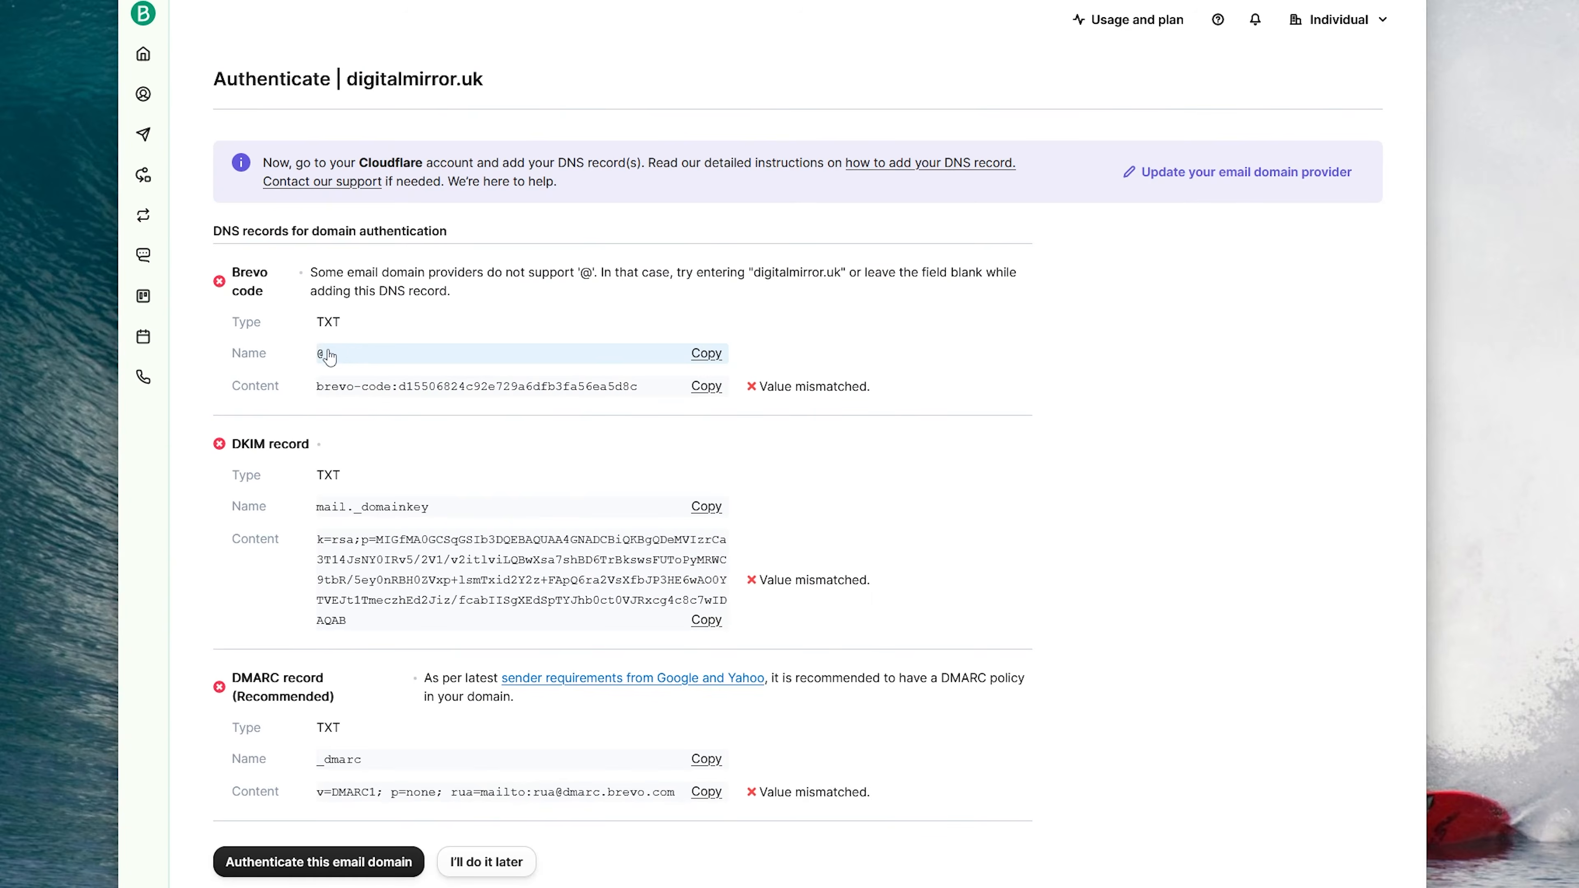
pyautogui.click(404, 347)
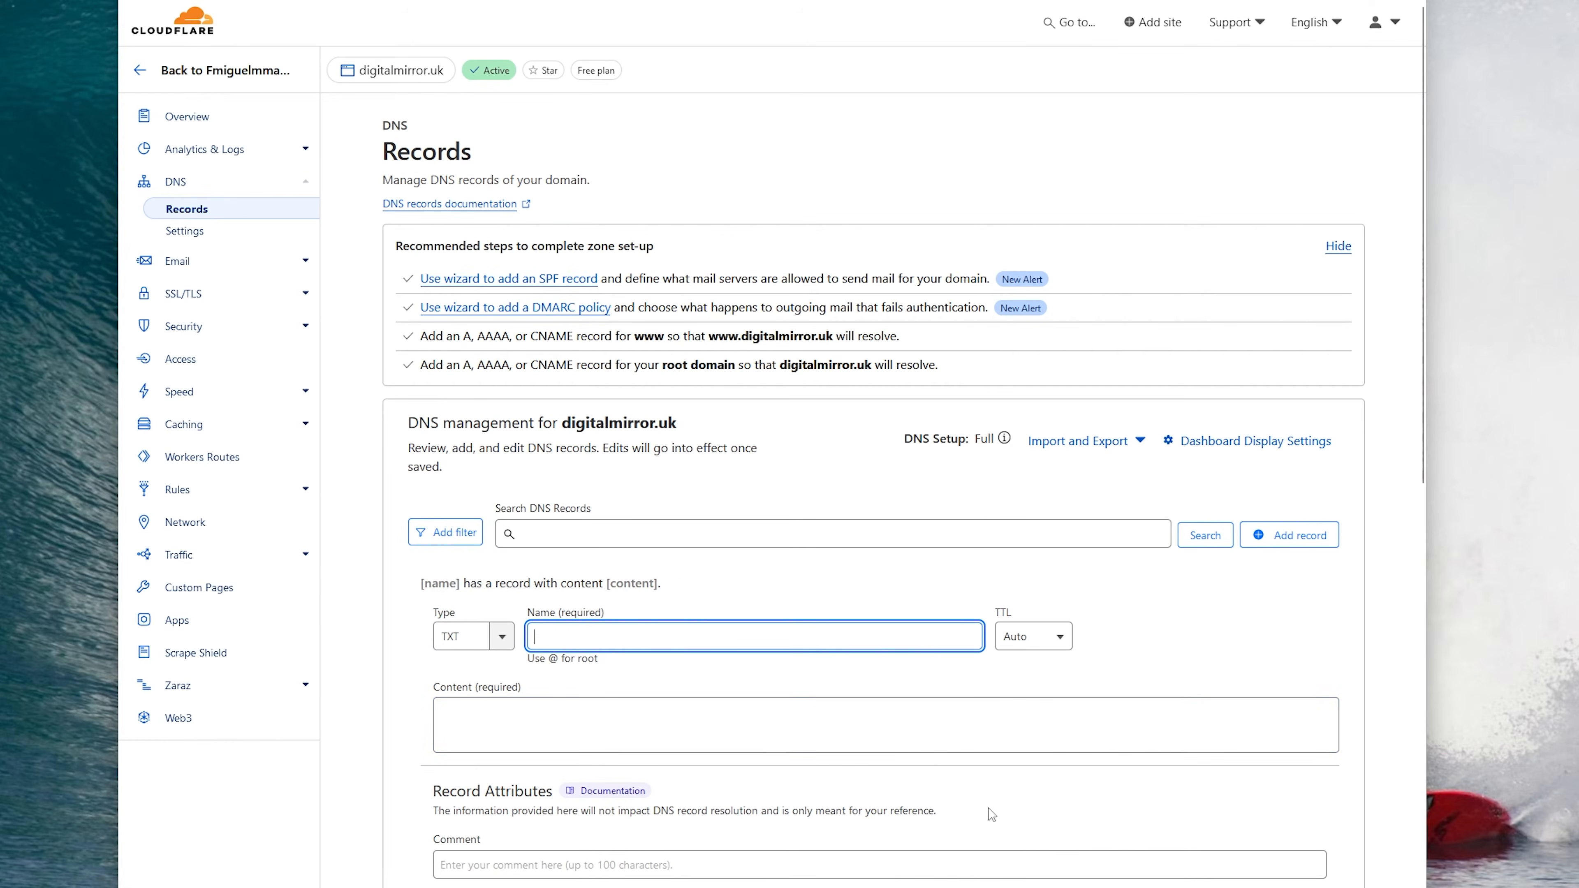
pyautogui.write('@')
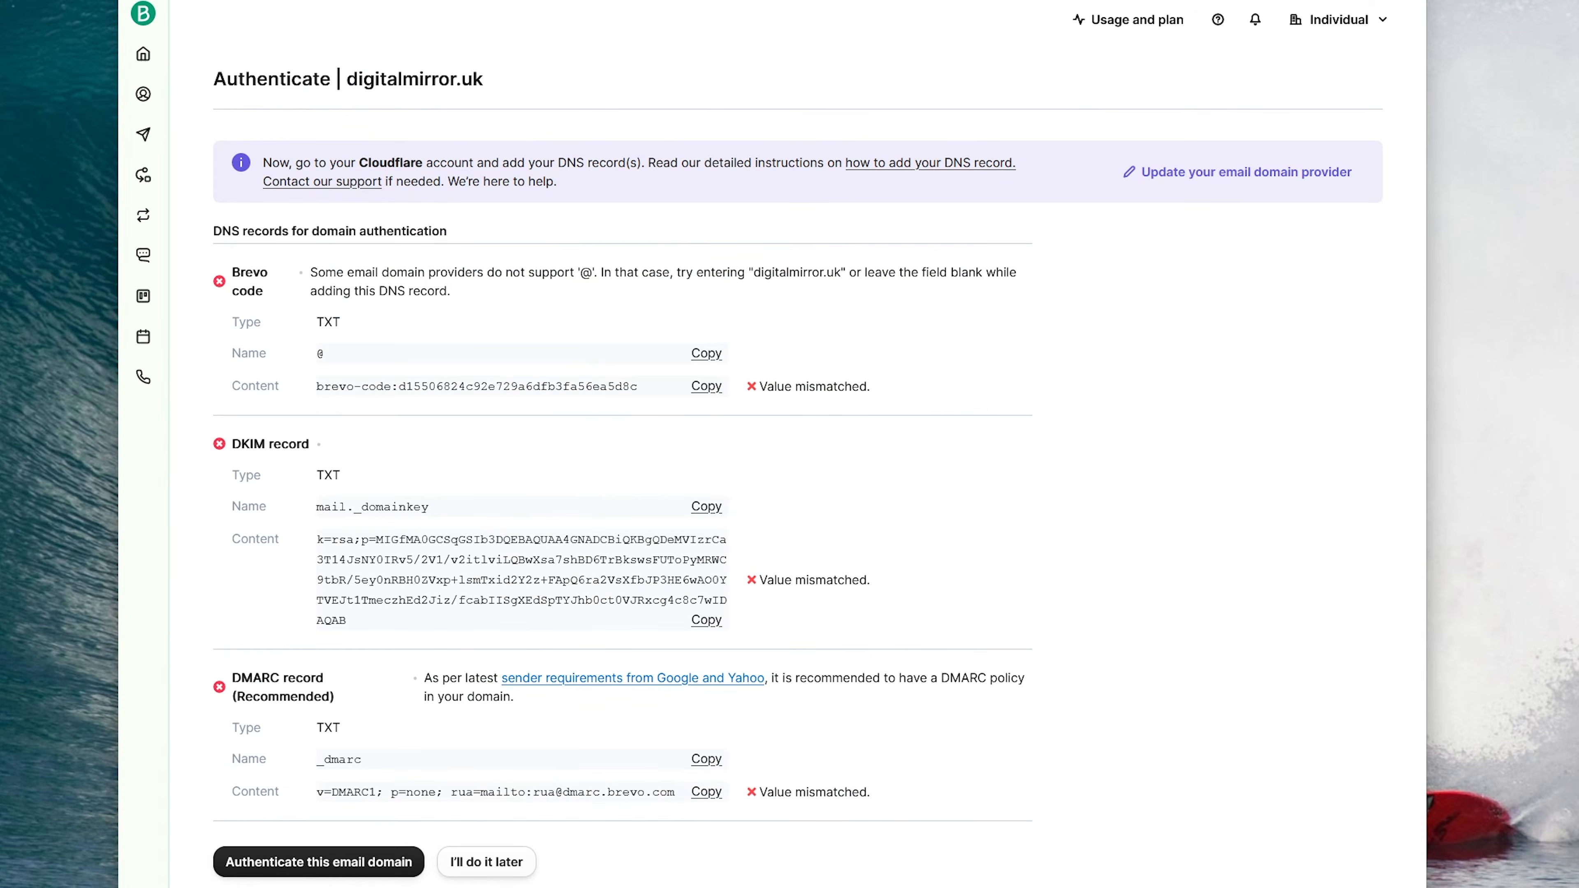
pyautogui.click(706, 386)
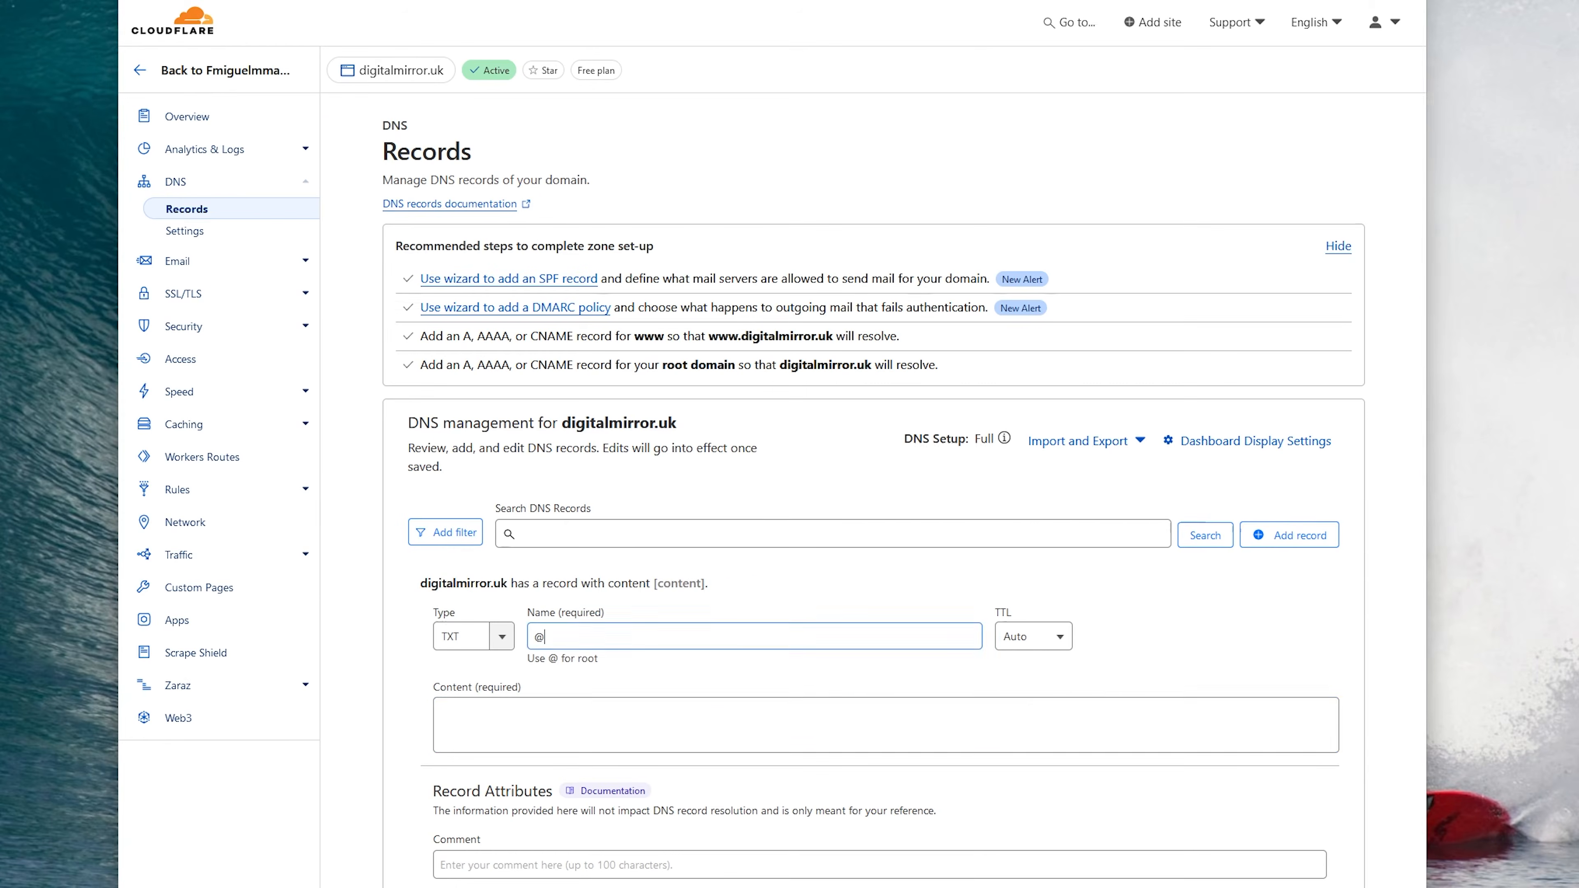
pyautogui.click(589, 715)
pyautogui.hotkey('ctrl', 'v')
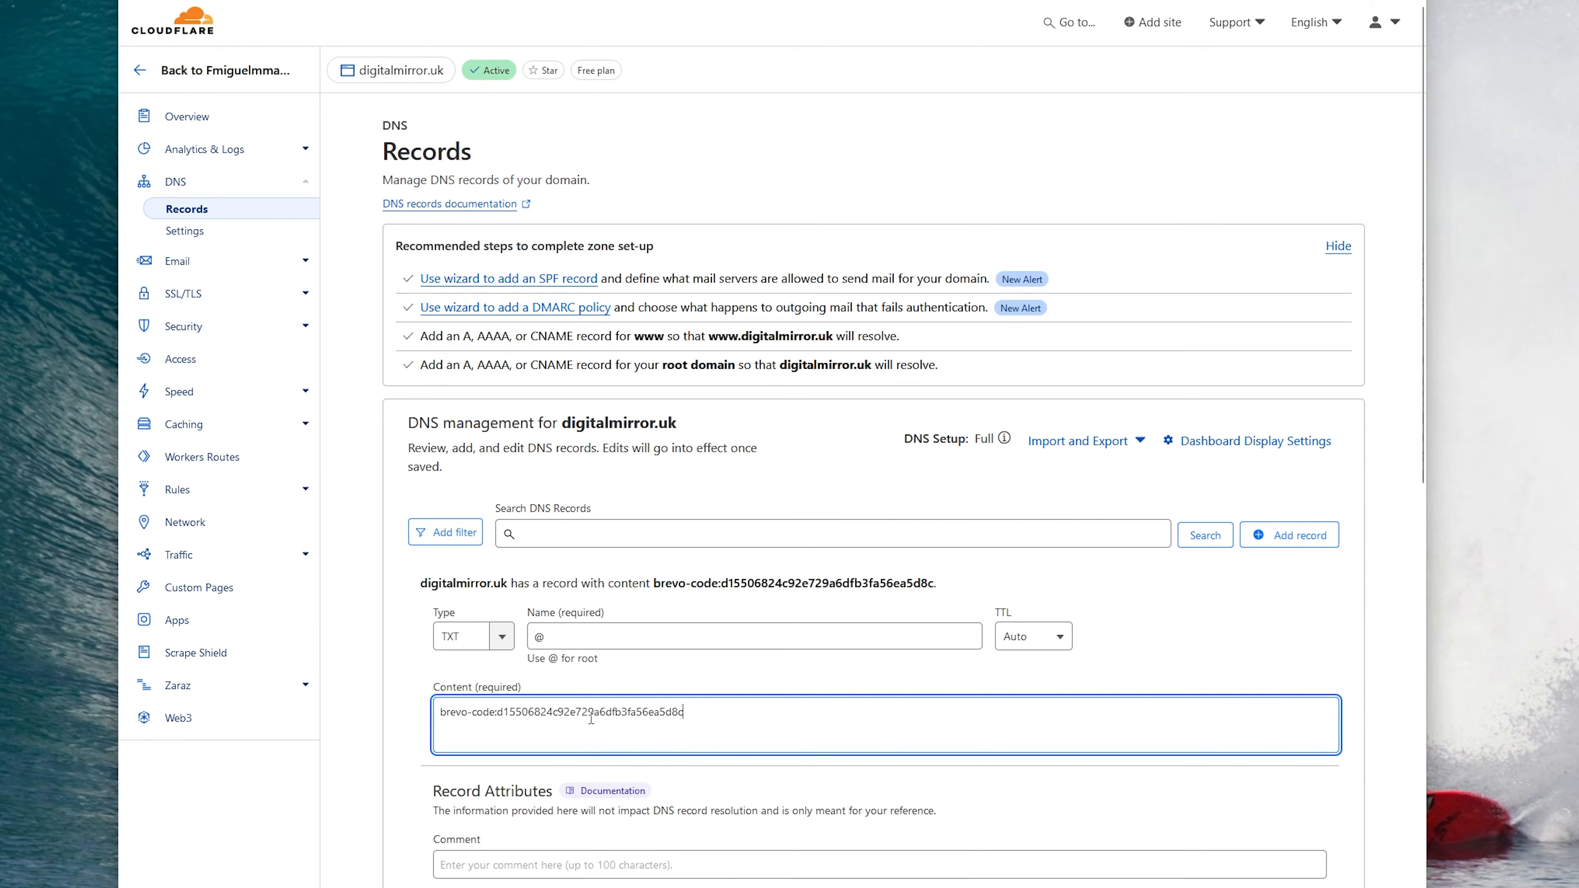
pyautogui.scroll(-2, 610, 720)
pyautogui.click(1309, 844)
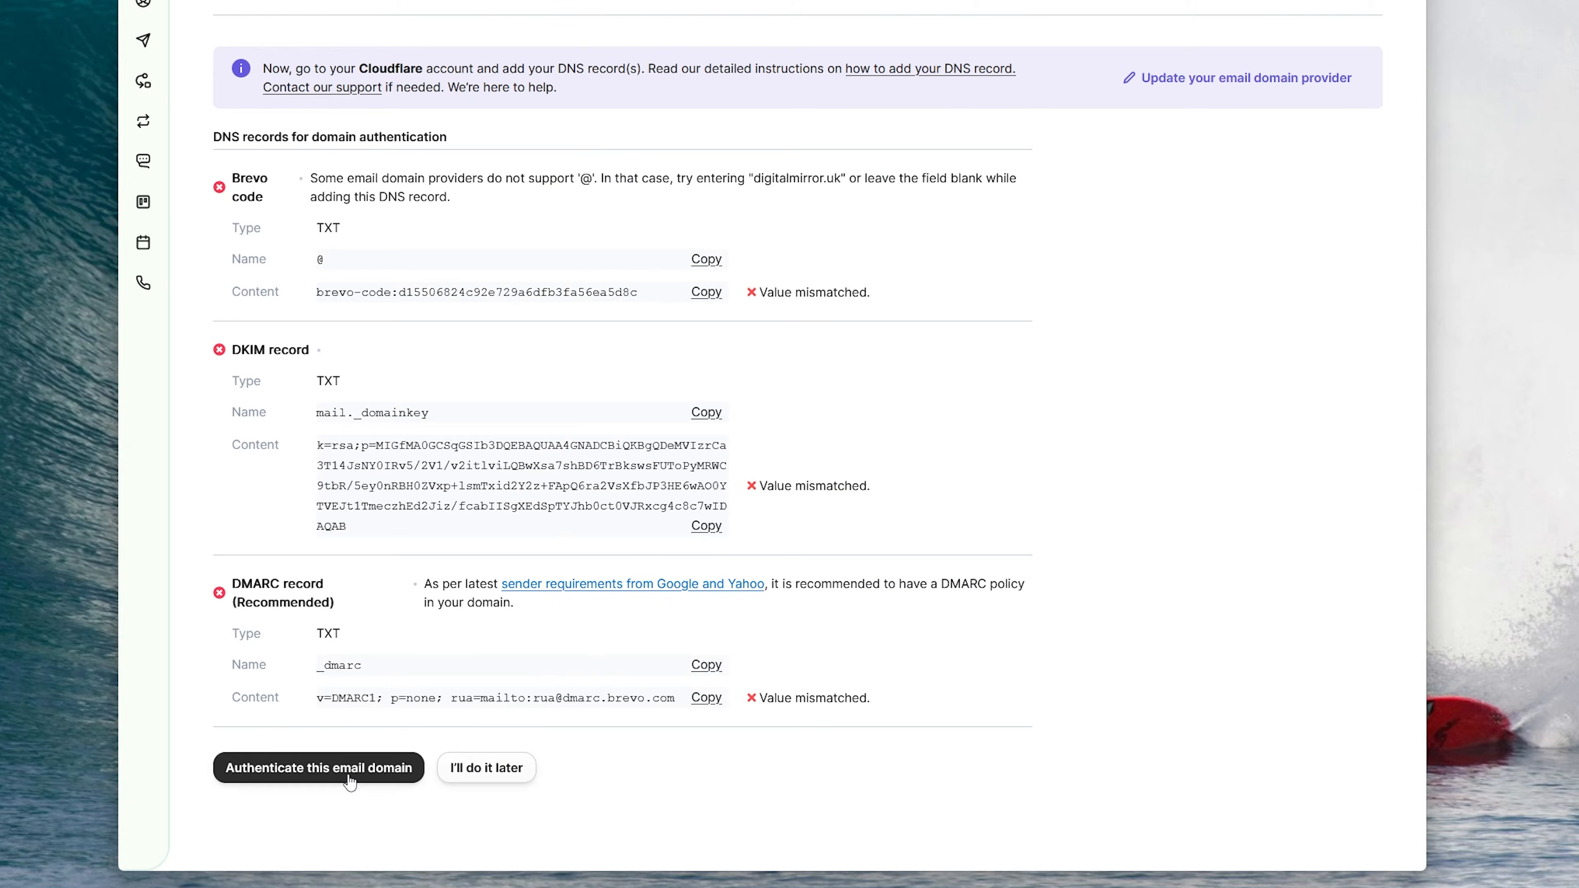
# Step: Authenticate digitalmirror.uk in Brevo and generate a new SMTP key named digitalmirror
pyautogui.click(350, 777)
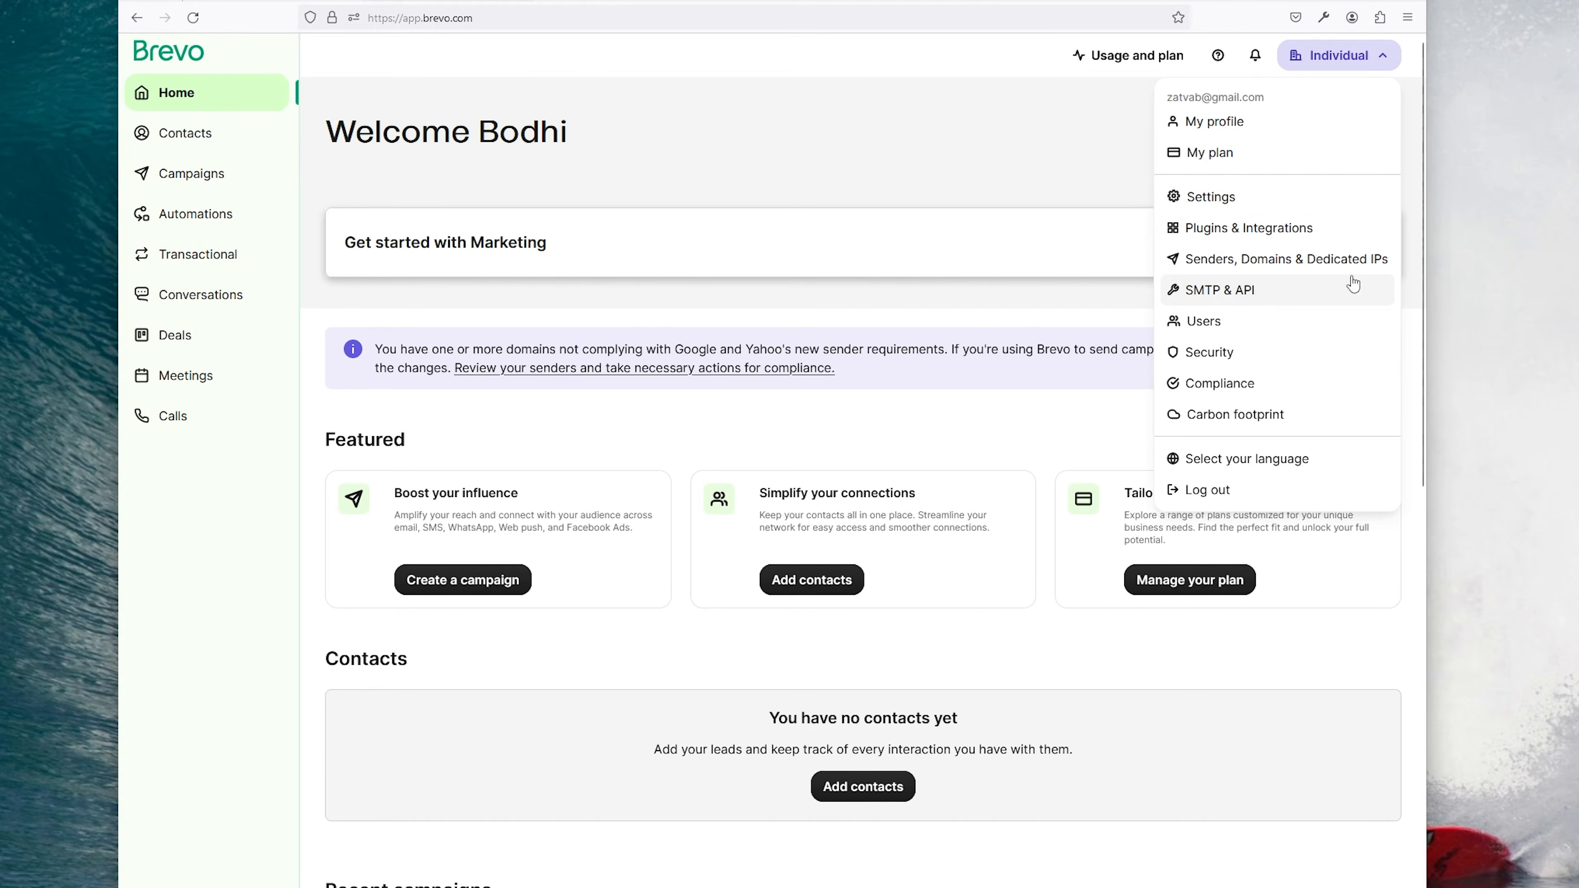
pyautogui.click(1233, 294)
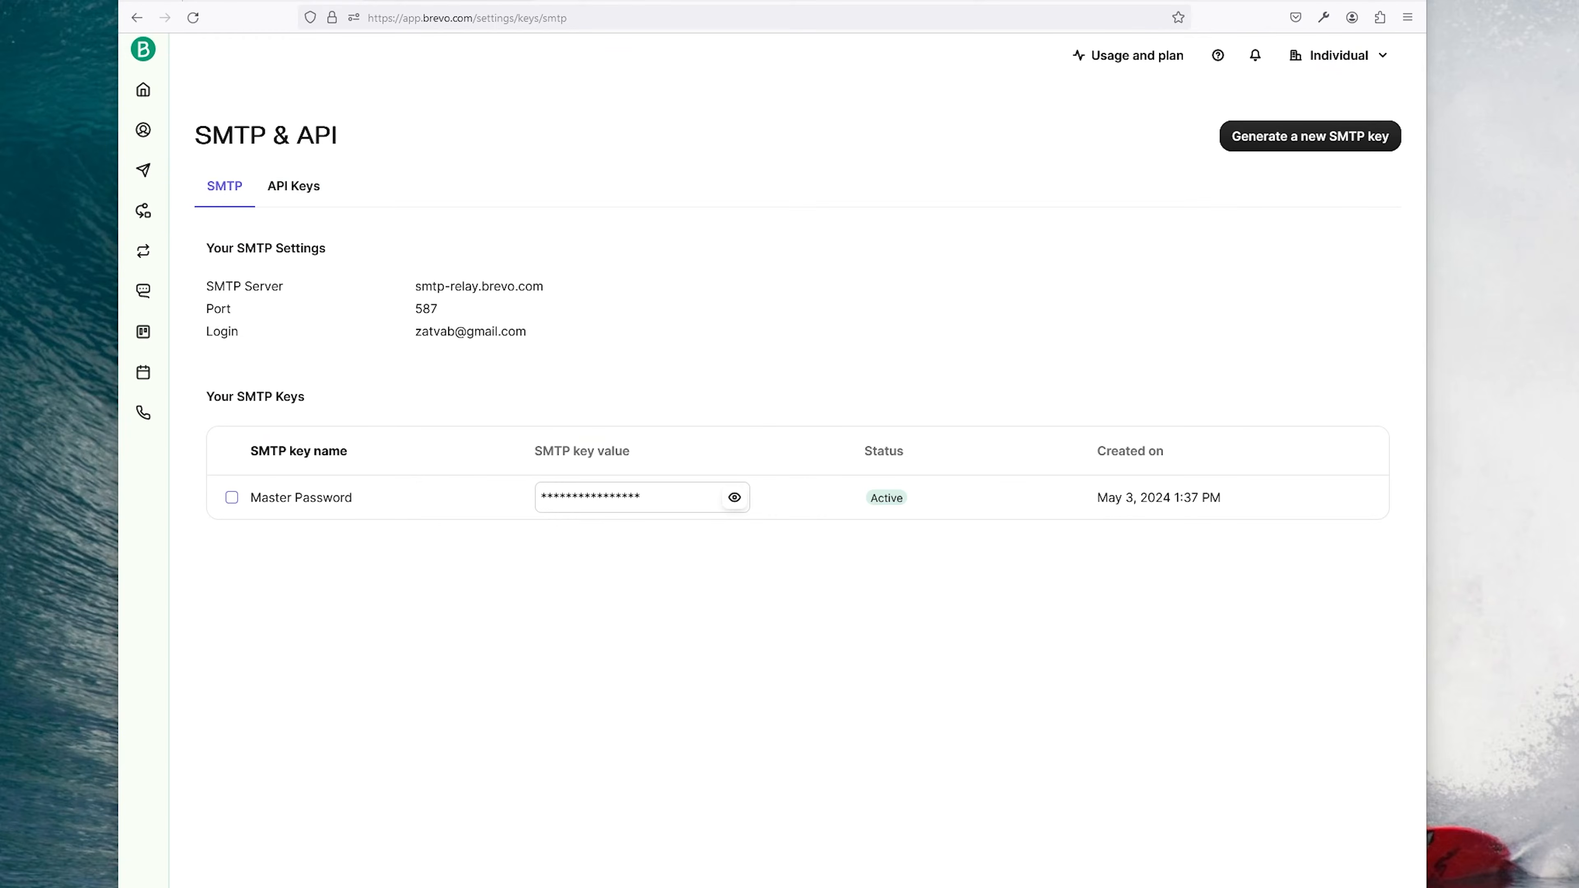
pyautogui.click(1291, 142)
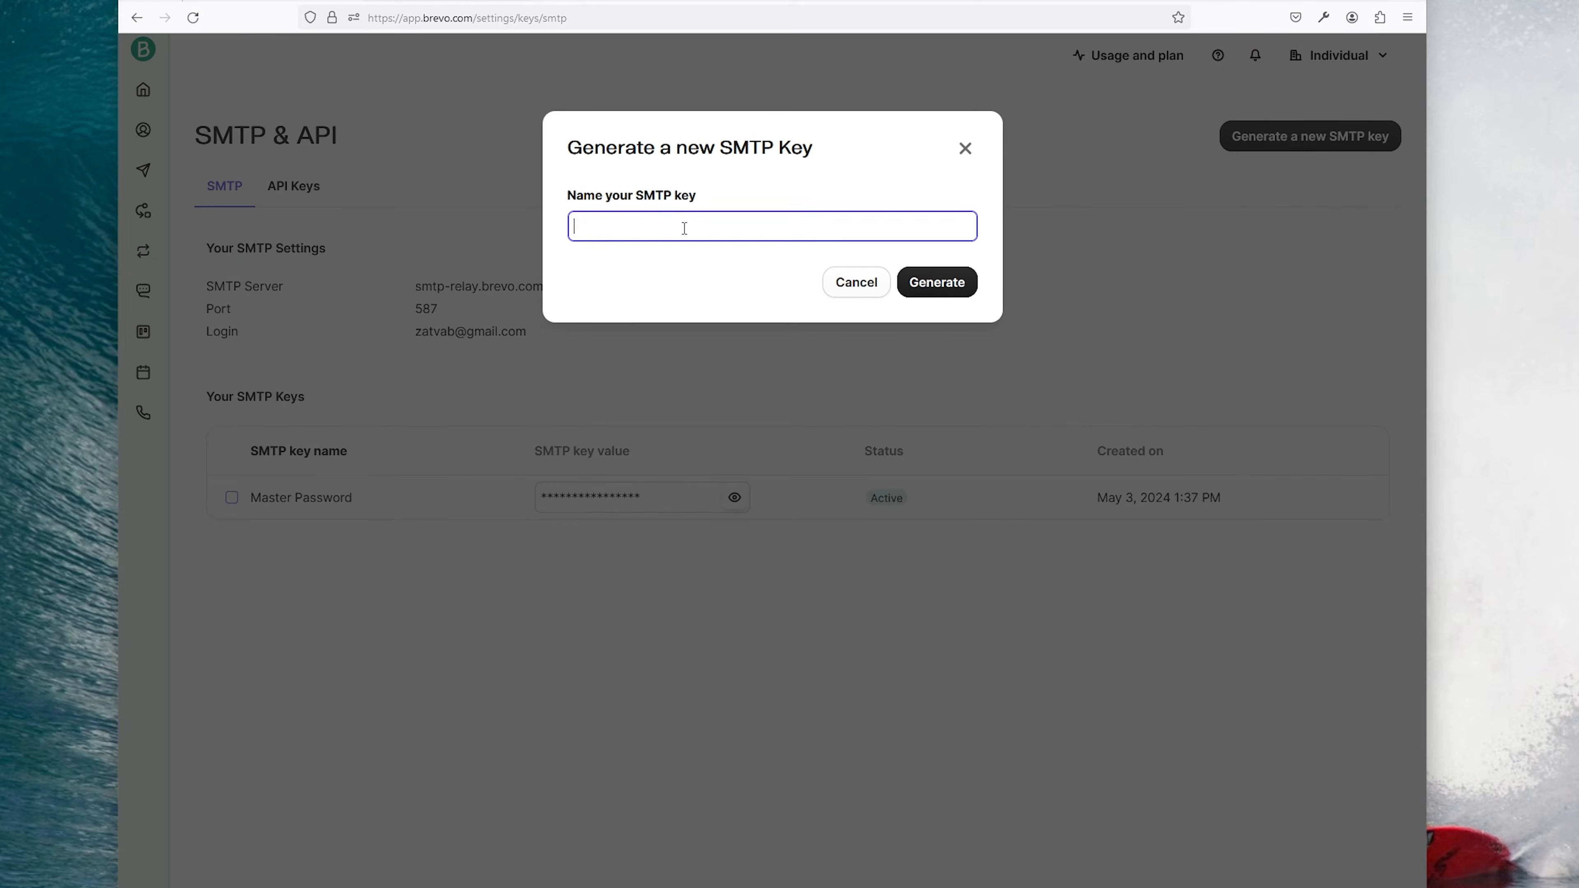
pyautogui.write('digital')
pyautogui.click(937, 282)
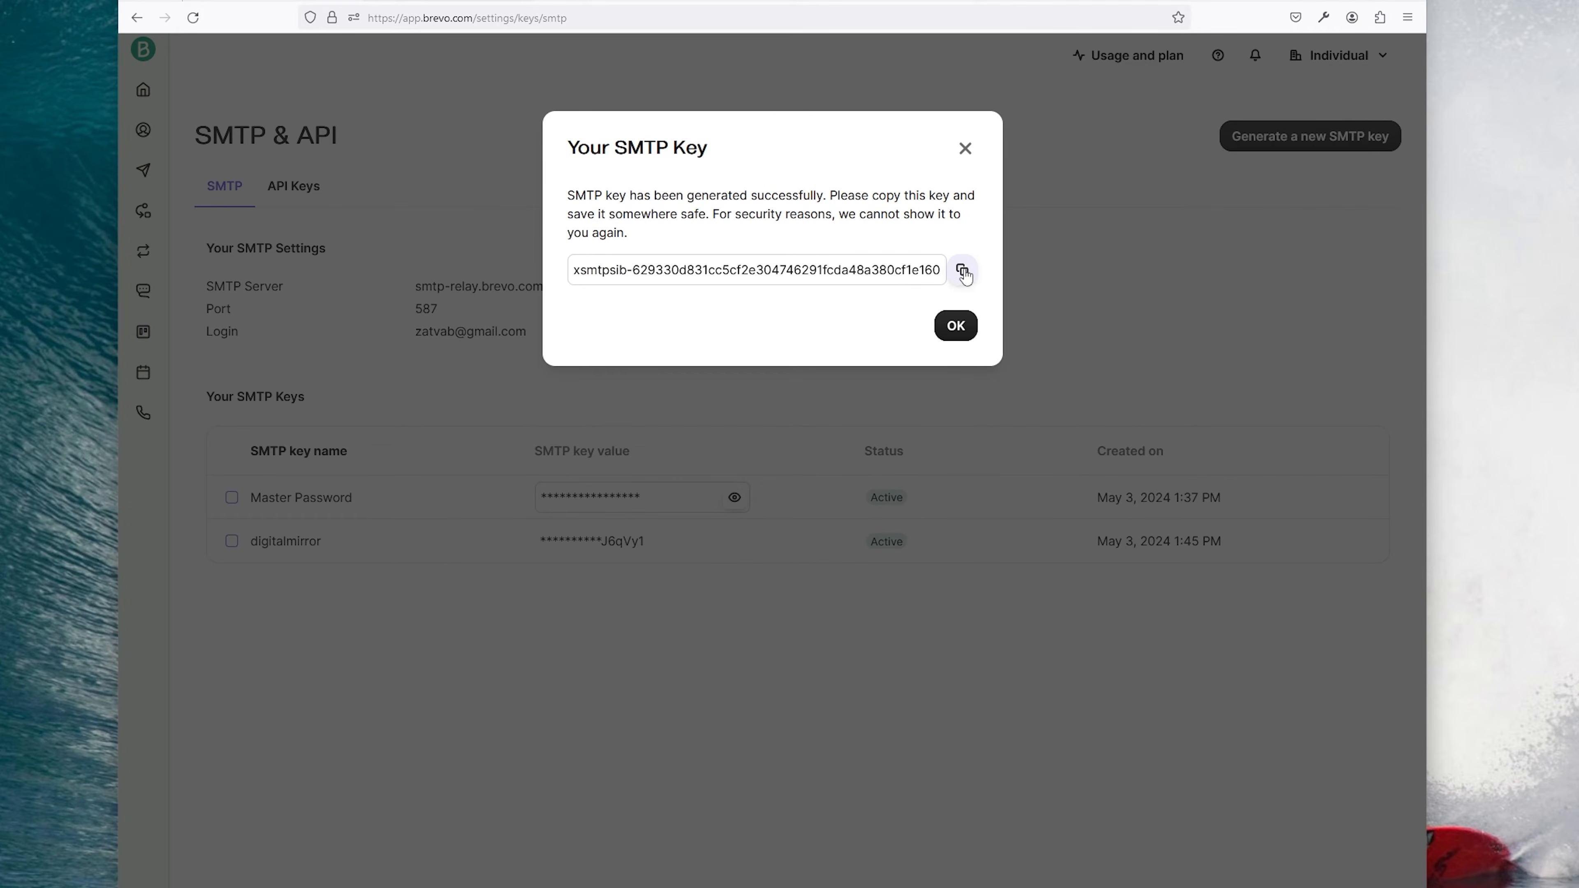
# Step: Copy the new SMTP key into a text note and close the key dialog
pyautogui.click(963, 272)
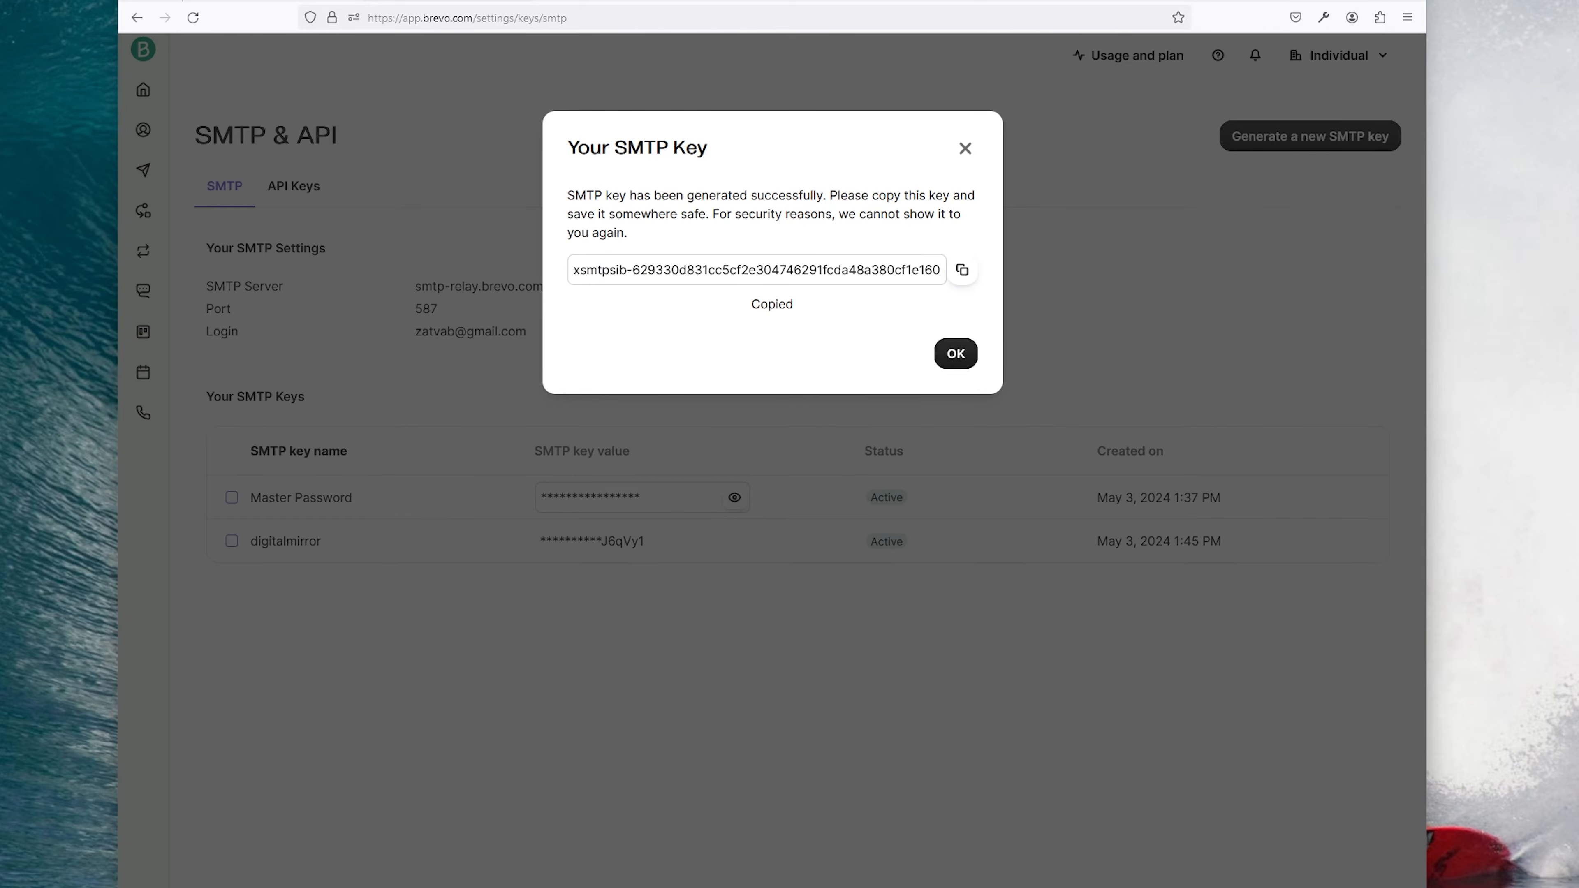
pyautogui.hotkey('alt', 'Tab')
pyautogui.hotkey('ctrl', 'v')
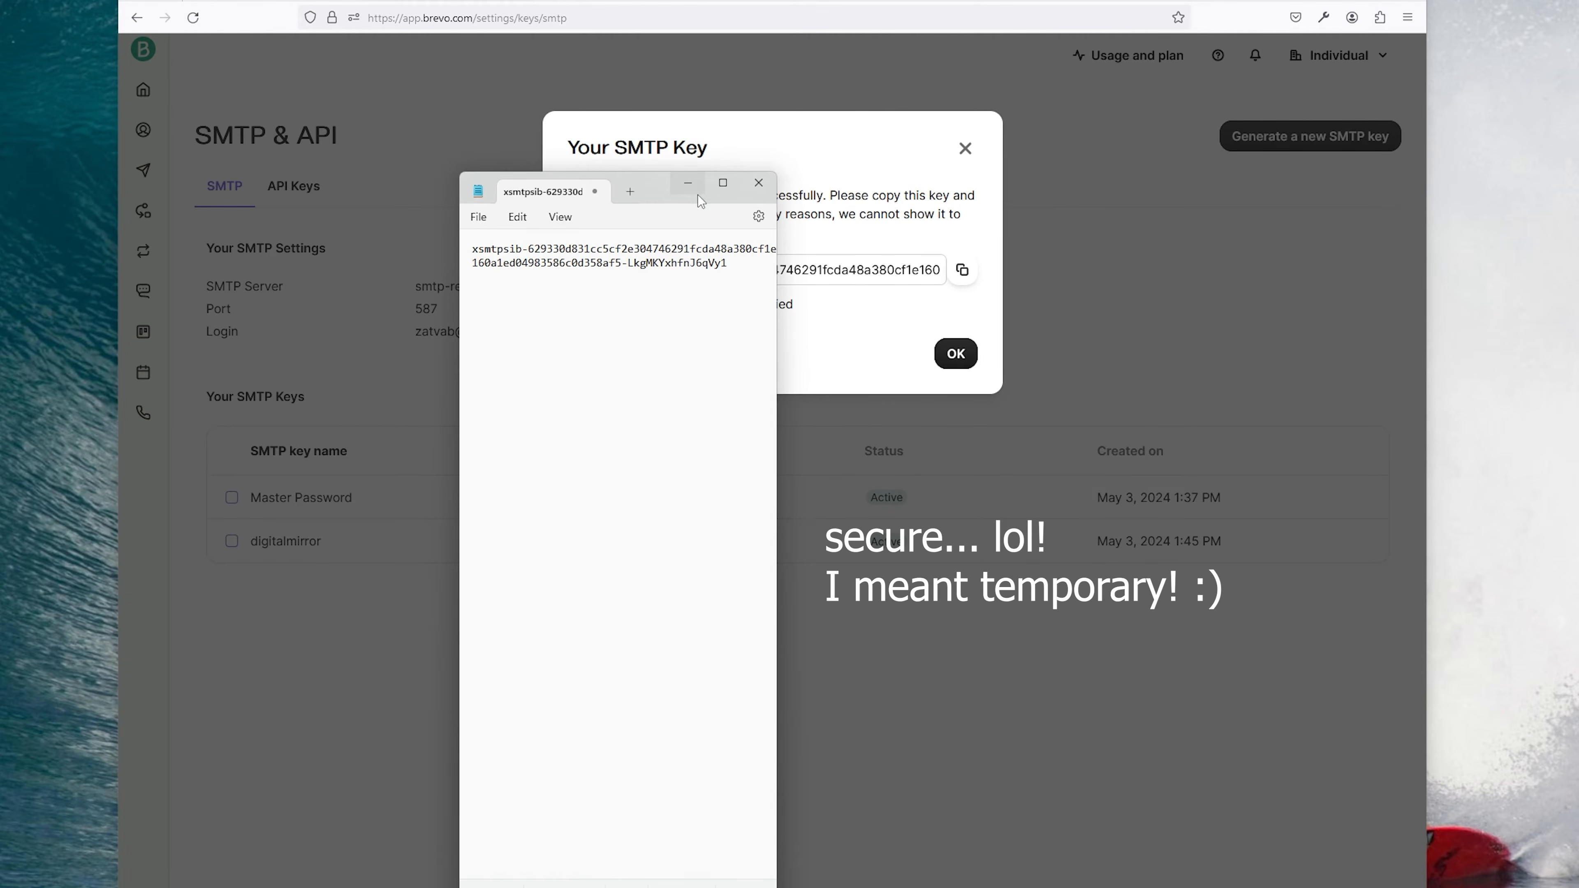
pyautogui.click(687, 185)
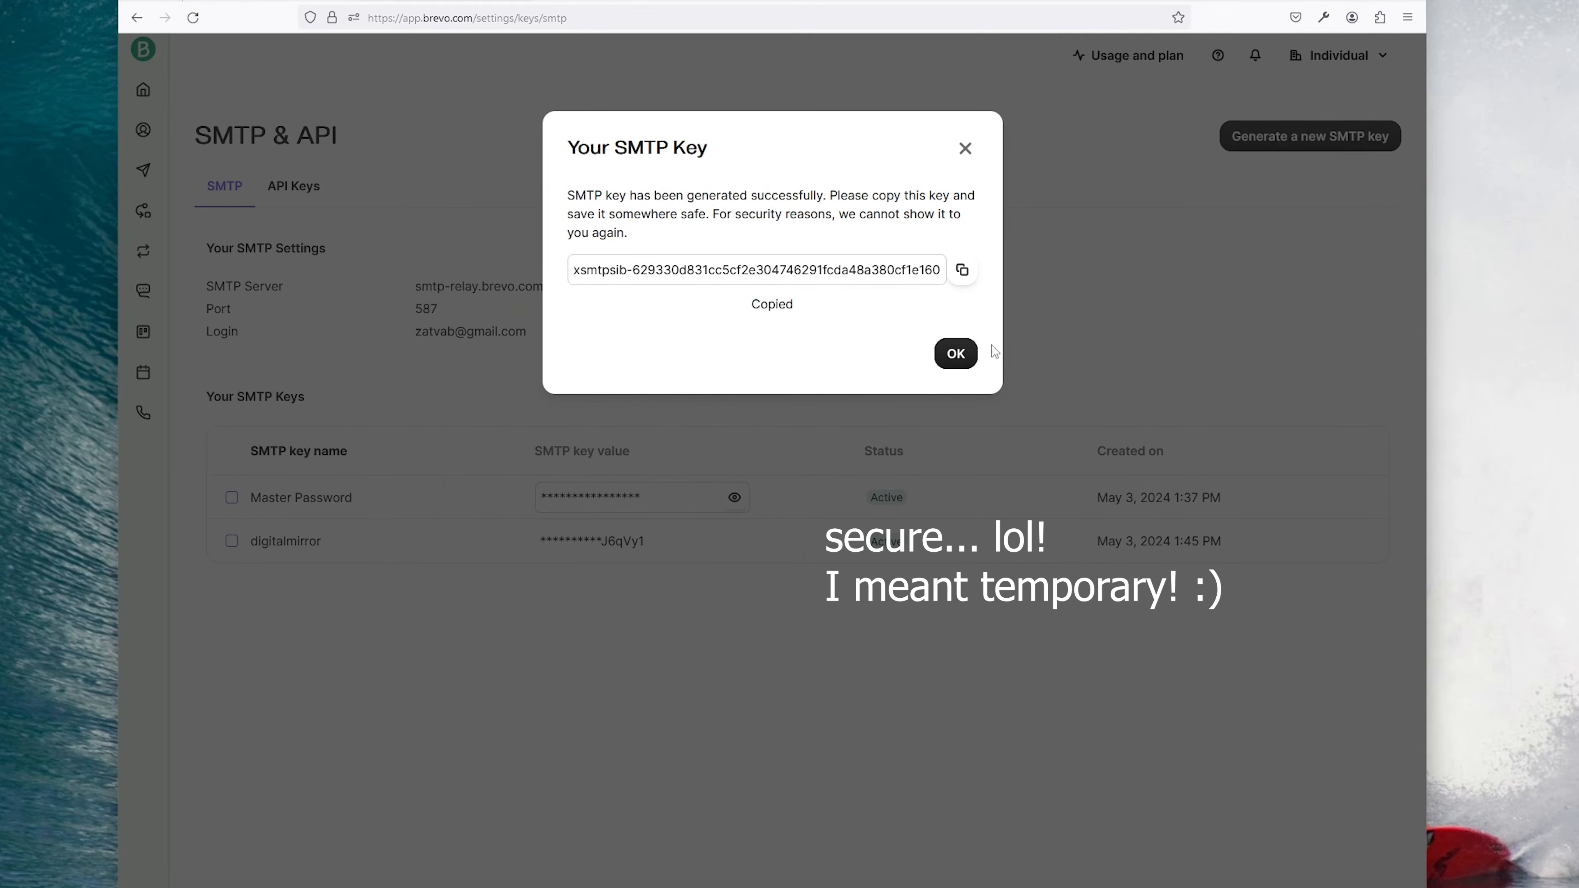
pyautogui.click(957, 356)
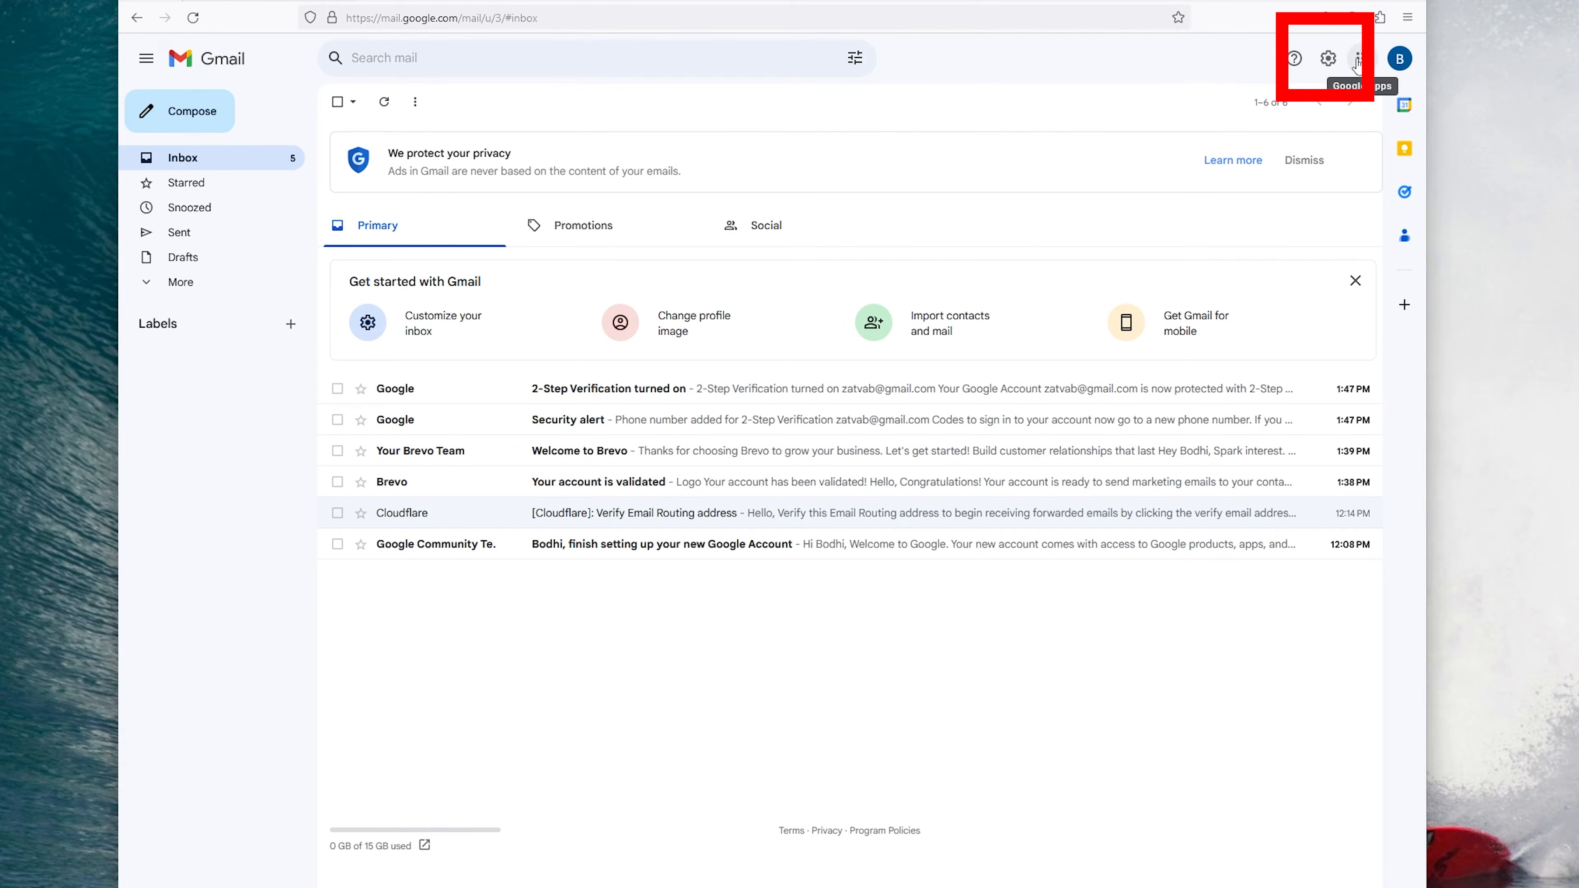
# Step: In Gmail's Accounts and Import settings, start adding another Send mail as address
pyautogui.click(1328, 58)
pyautogui.click(1283, 139)
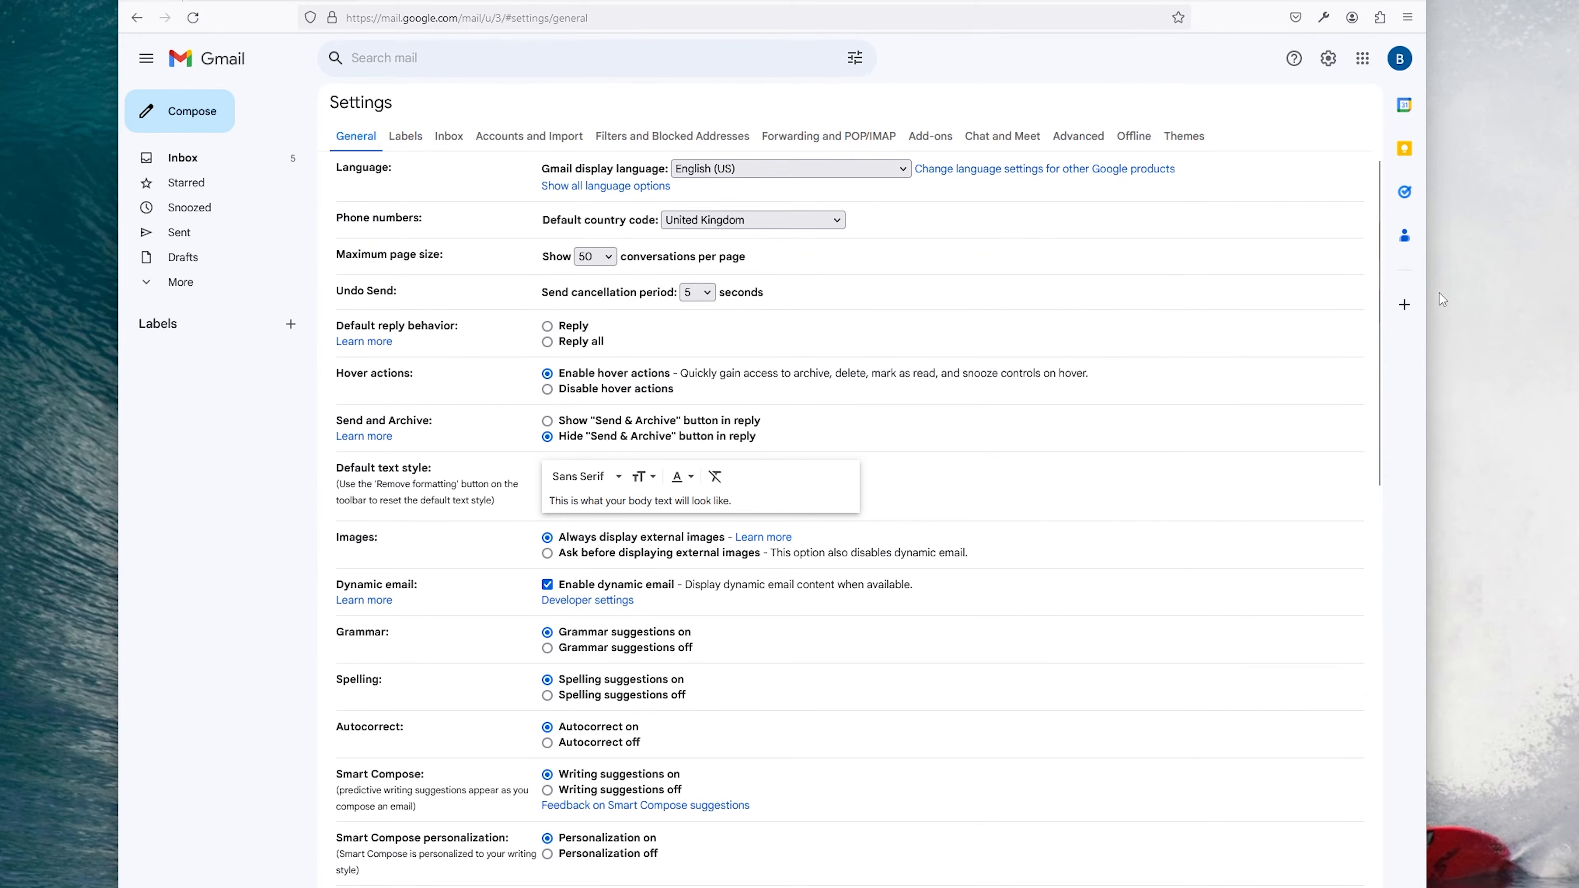
pyautogui.click(536, 139)
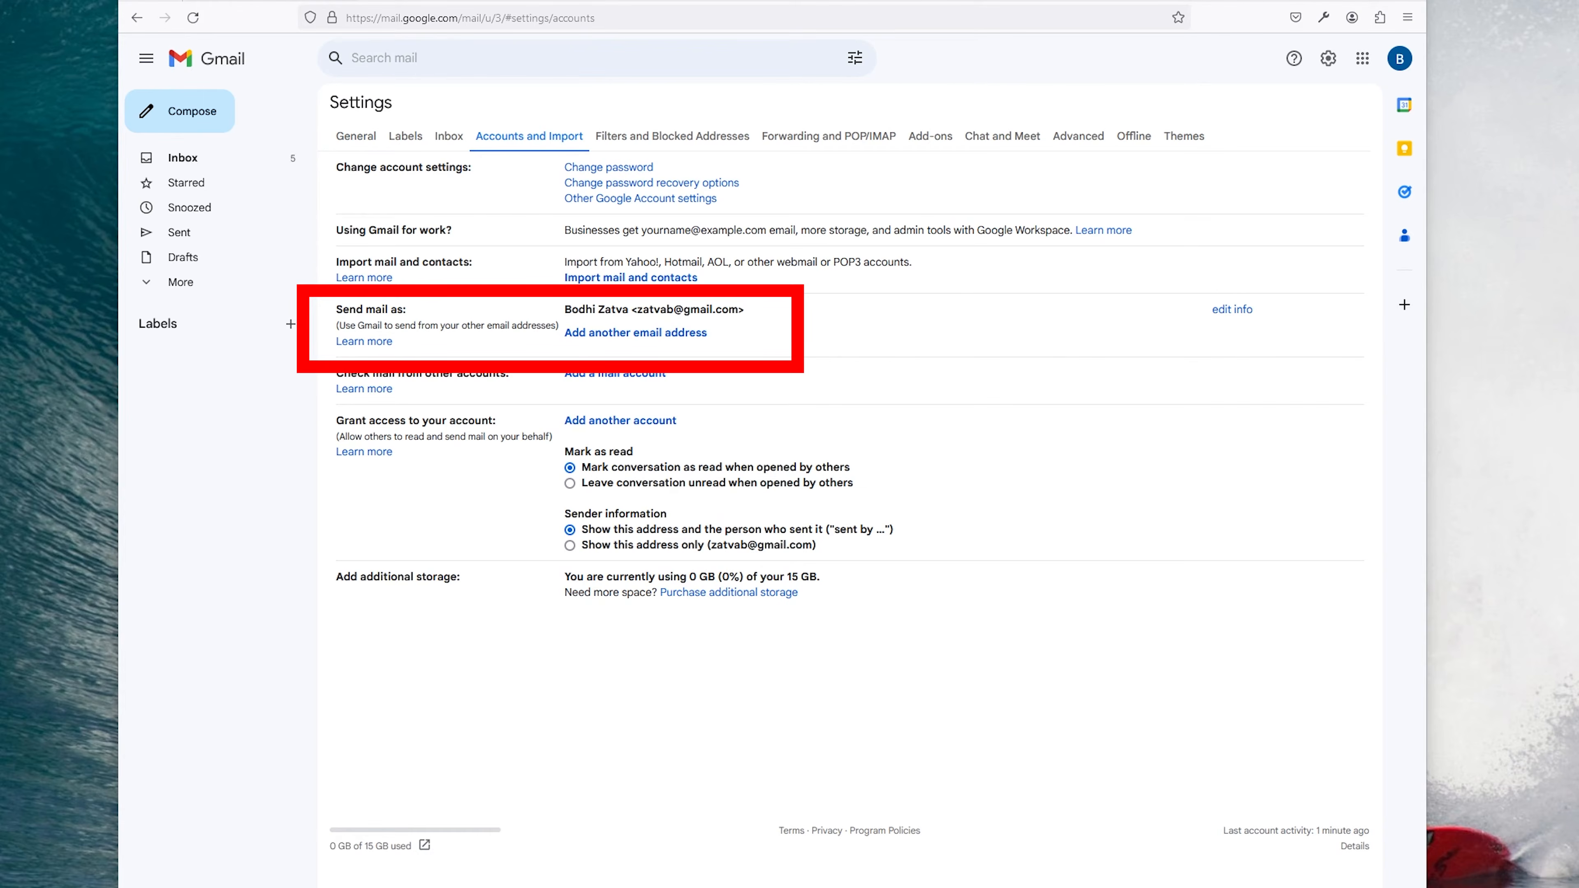
pyautogui.click(634, 336)
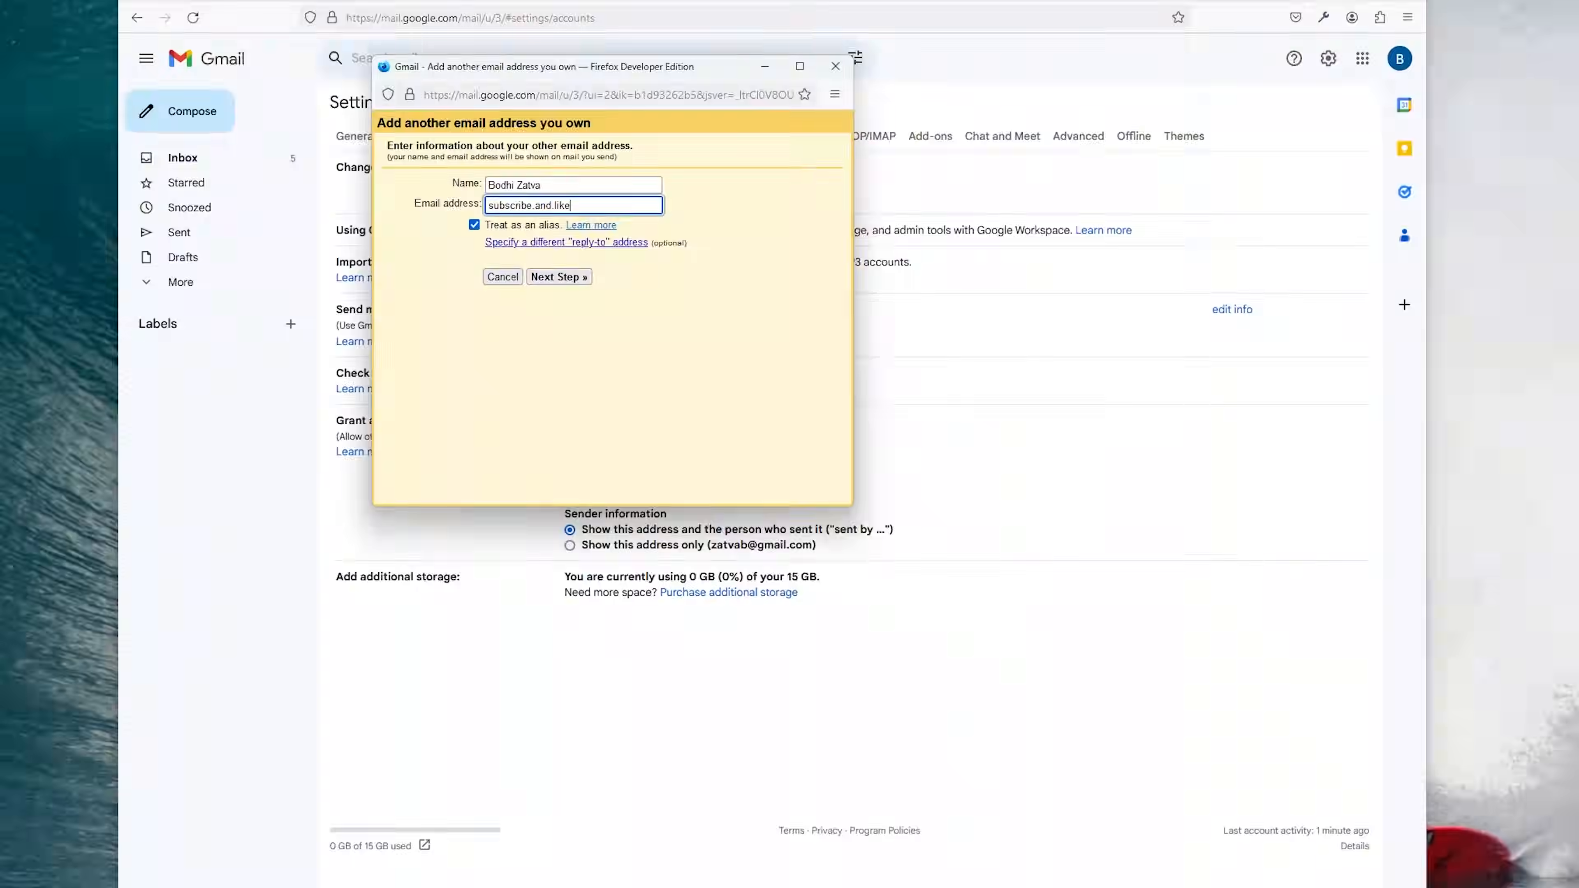
pyautogui.write('@digitalmirror.uk')
pyautogui.hotkey('shift', 'Tab')
pyautogui.write('I')
pyautogui.click(474, 225)
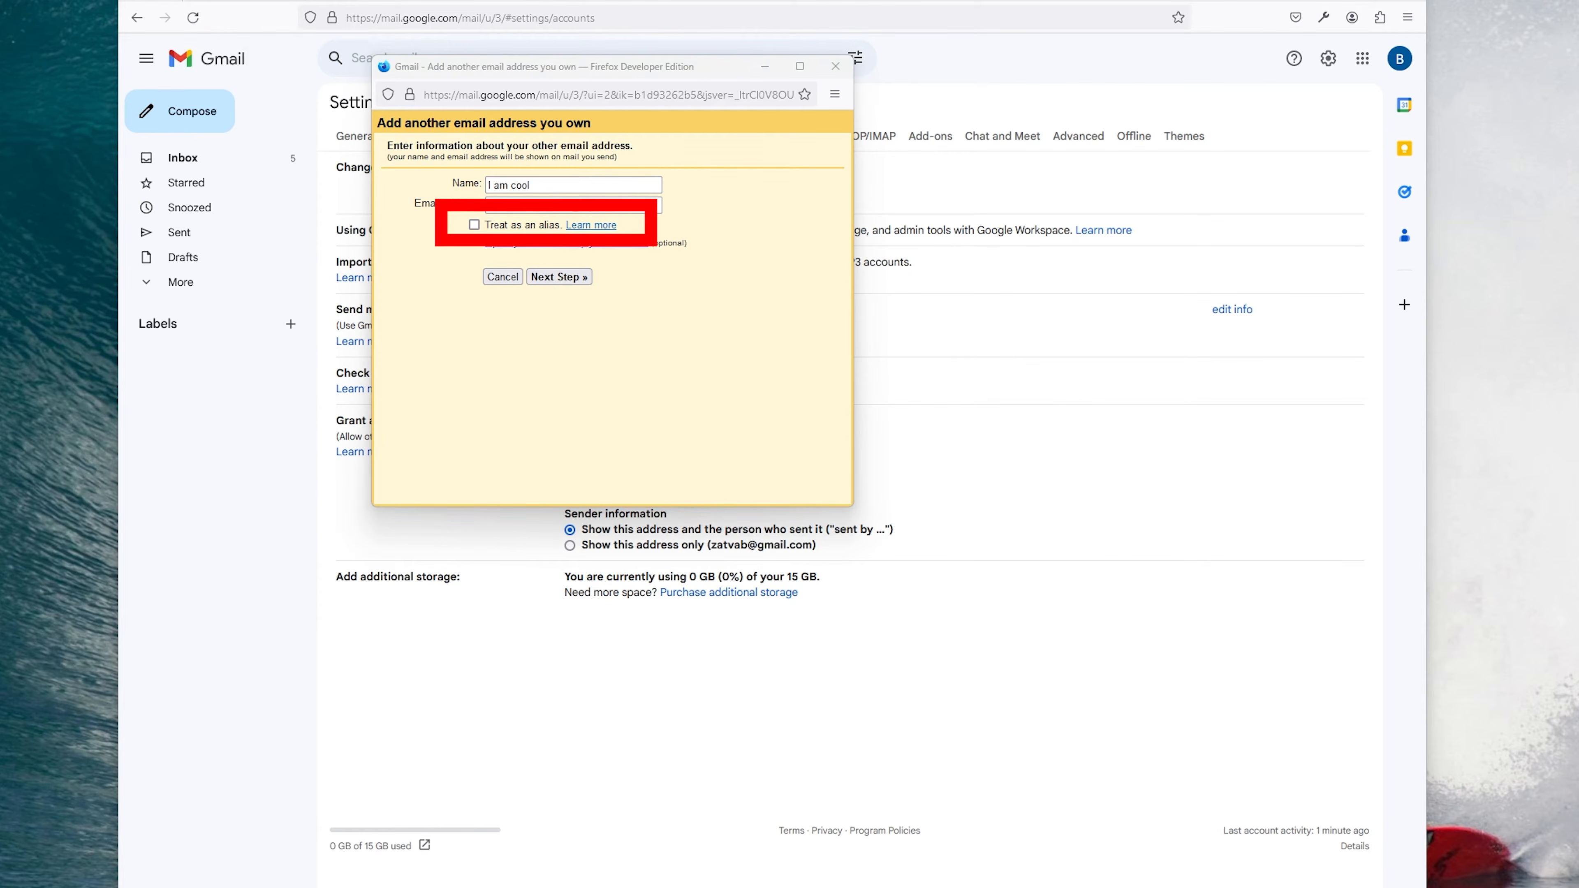
pyautogui.click(564, 278)
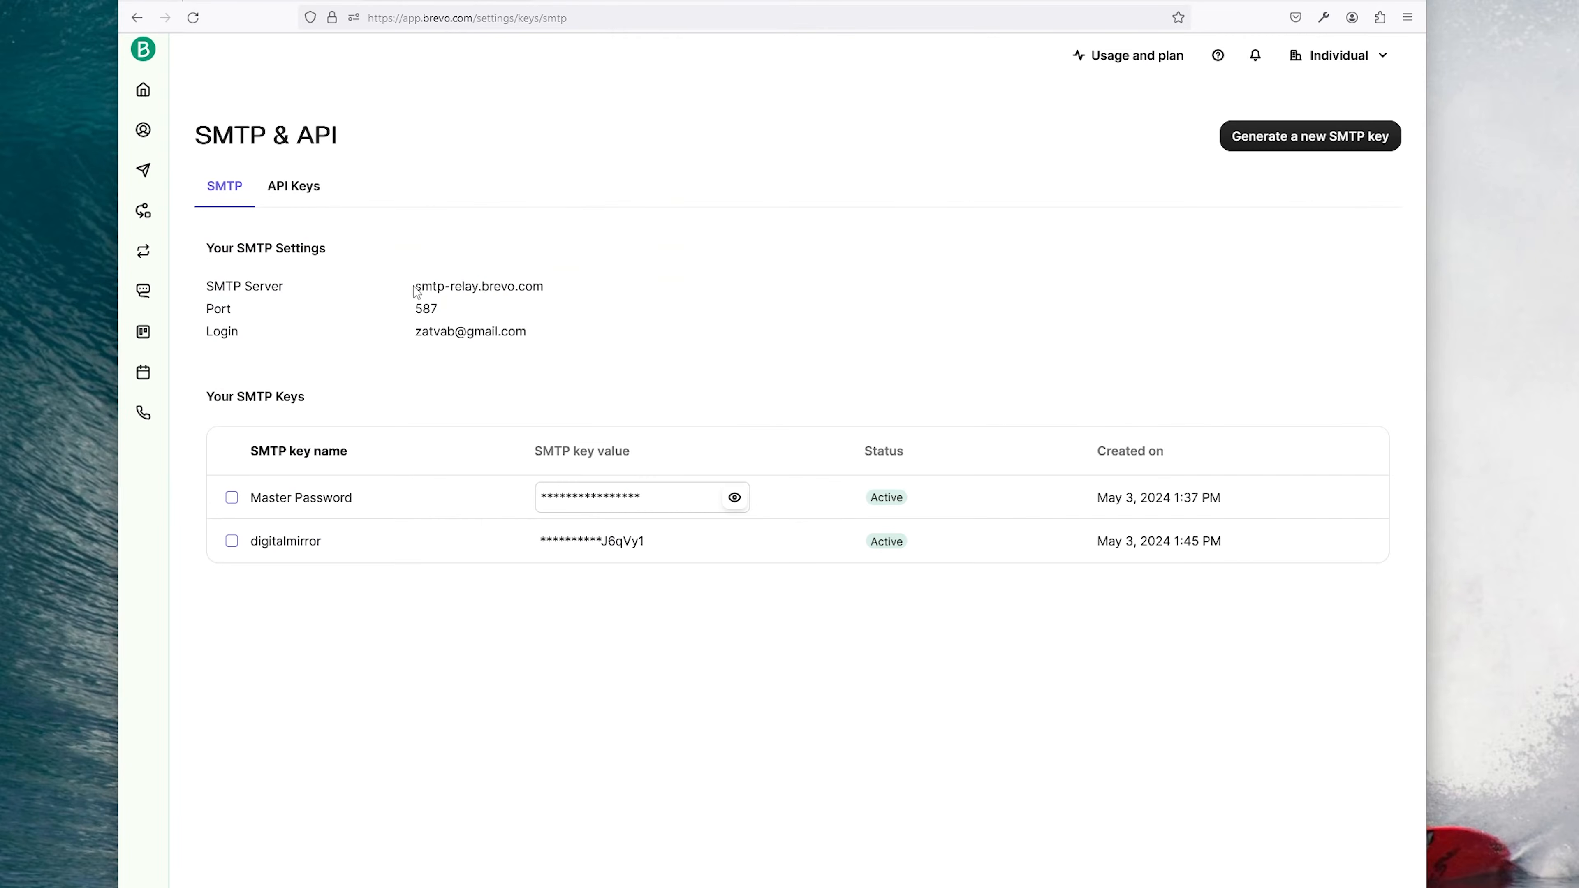
# Step: Enter smtp-relay.brevo.com as SMTP server, with the Brevo login and SMTP key as password
pyautogui.moveTo(414, 286); pyautogui.dragTo(546, 285)
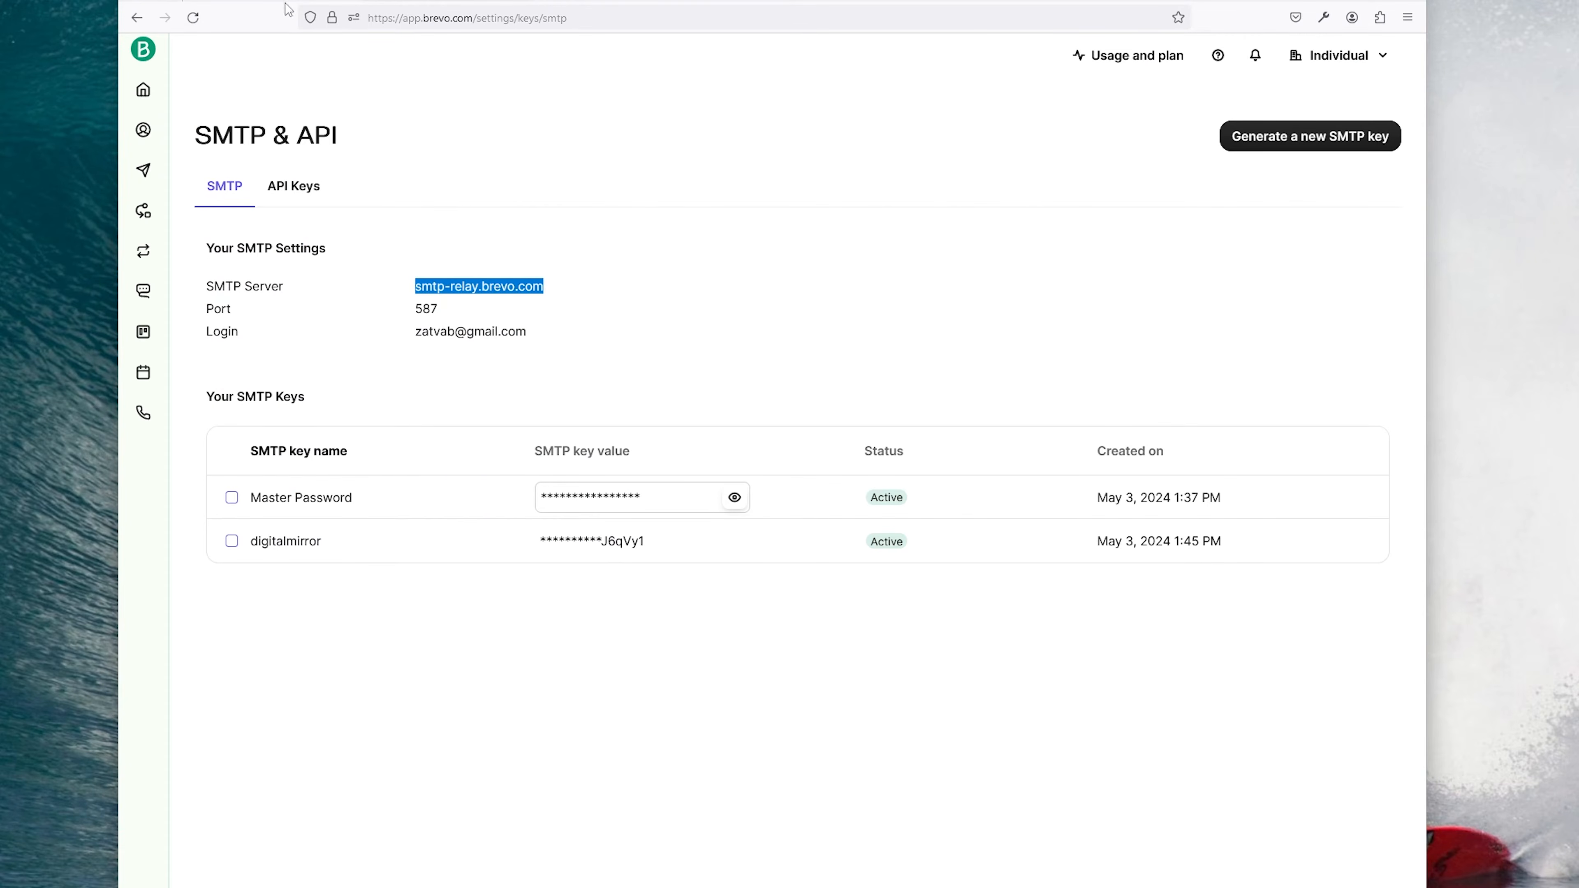
pyautogui.moveTo(600, 202); pyautogui.dragTo(463, 204)
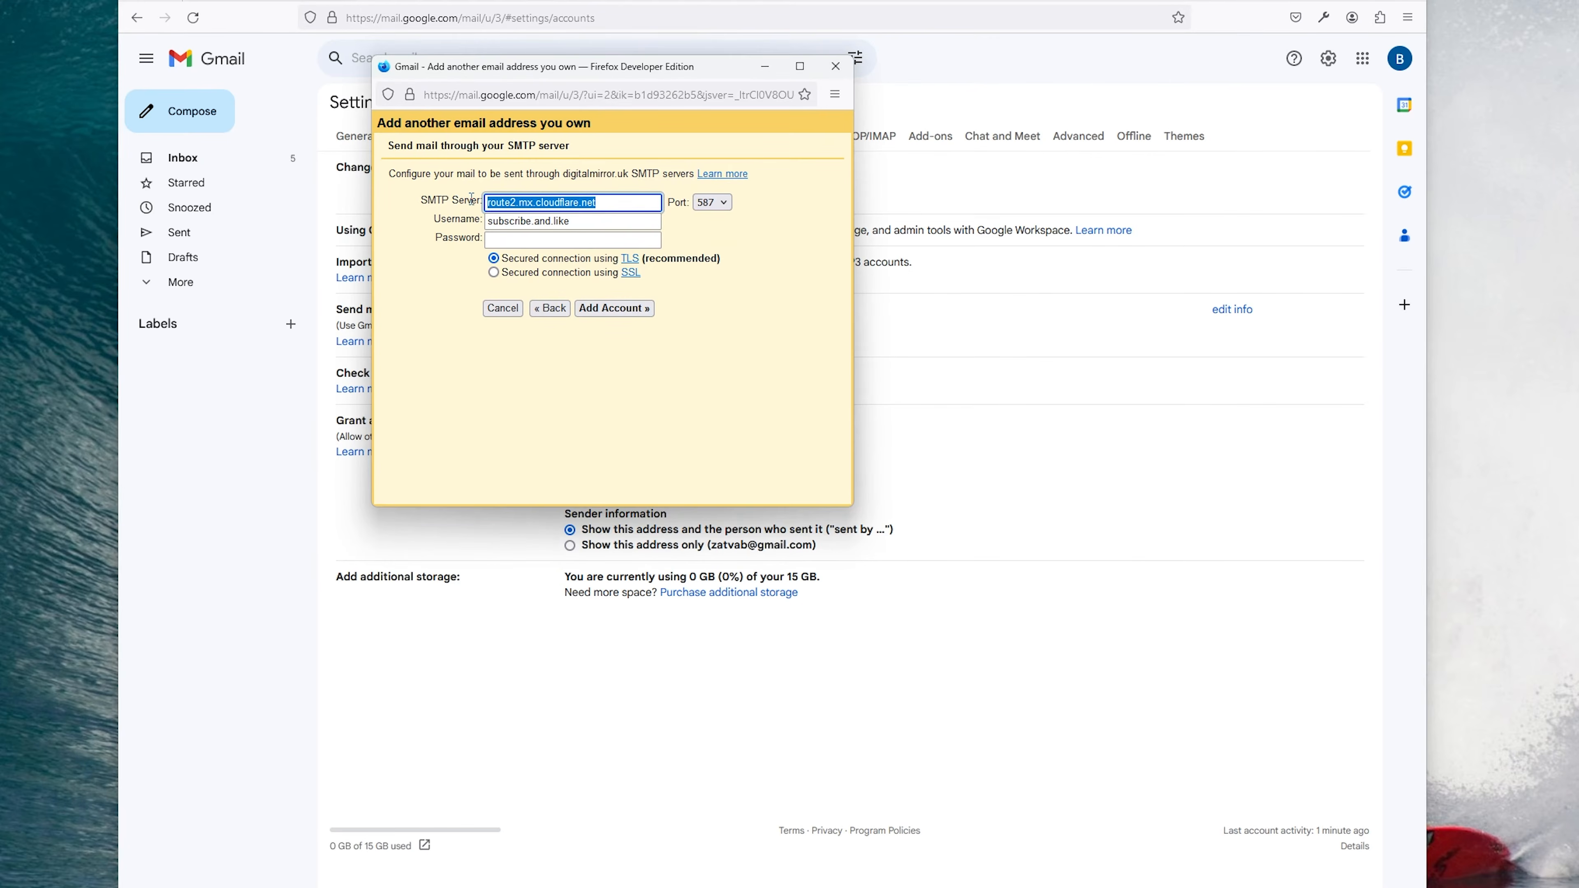
pyautogui.hotkey('ctrl', 'v')
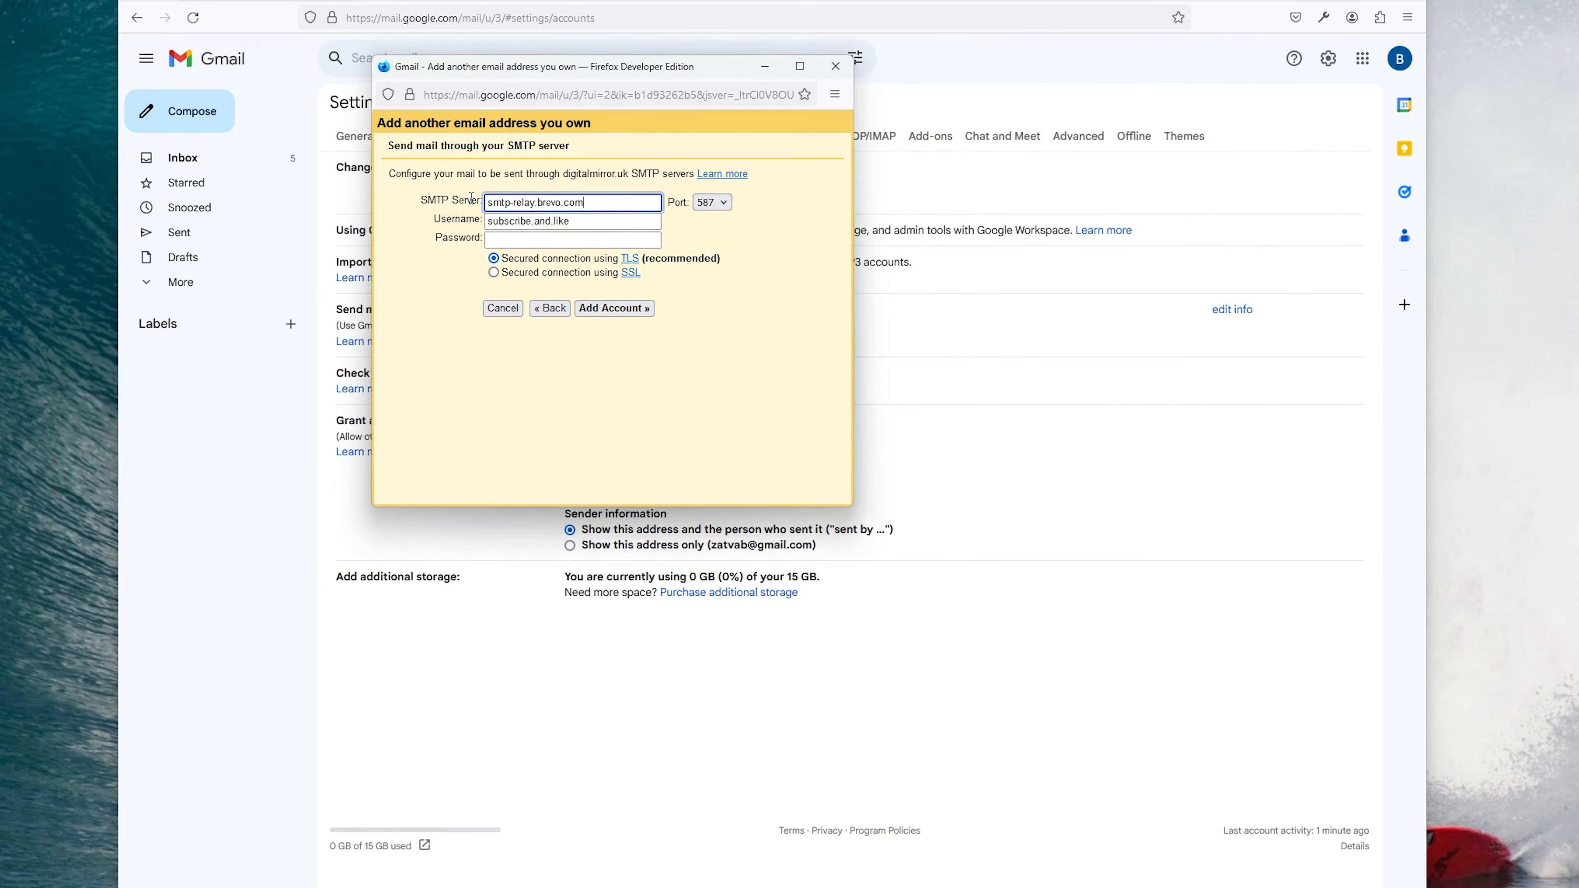
pyautogui.moveTo(654, 75); pyautogui.dragTo(128, 167)
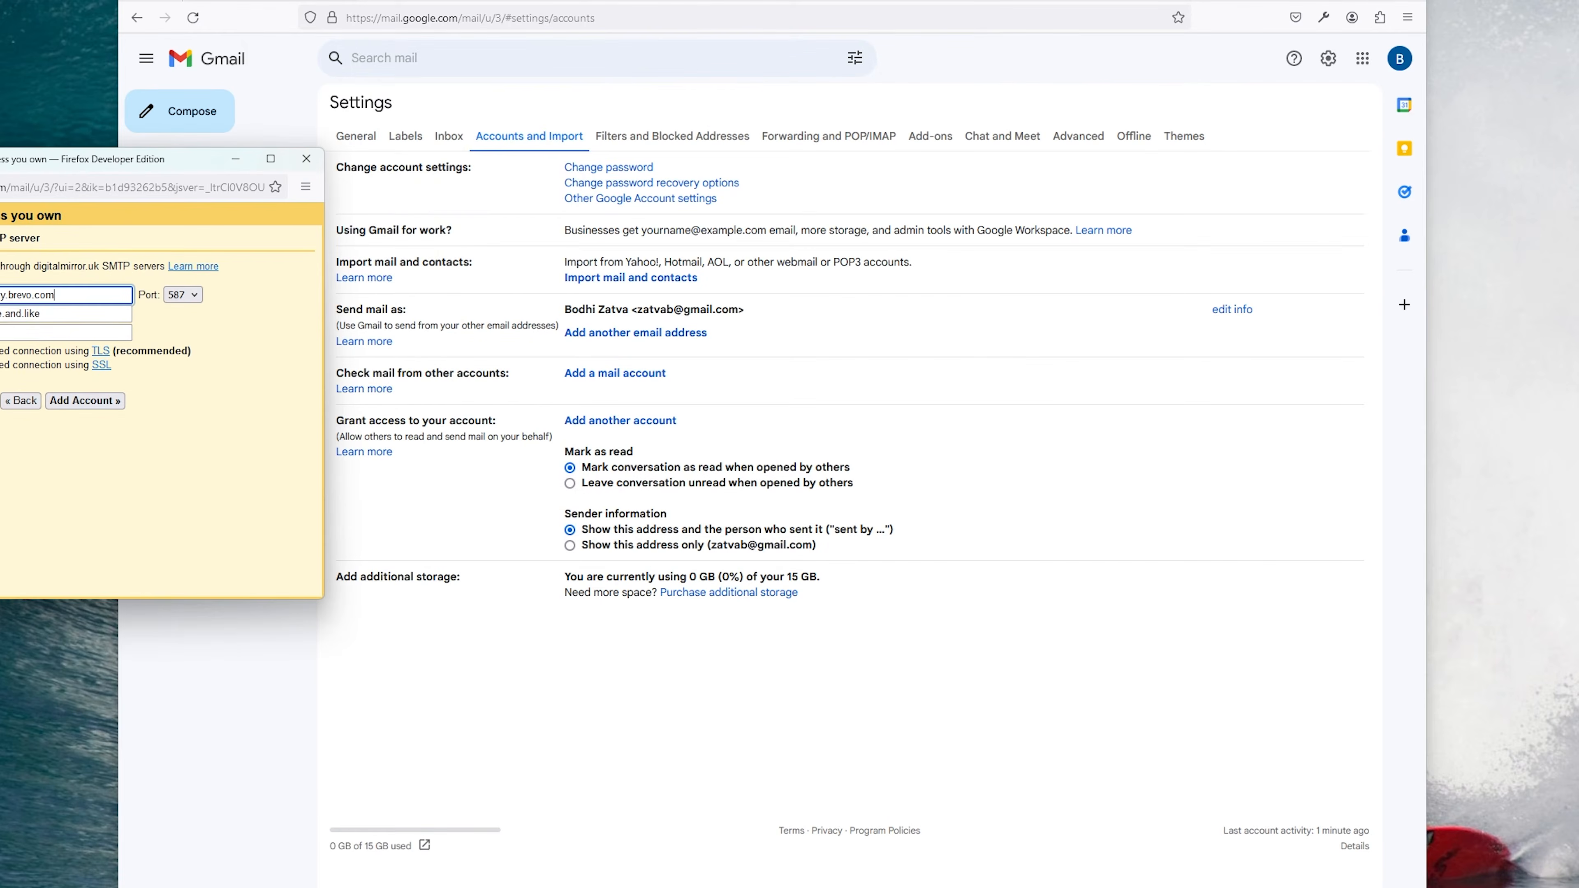
pyautogui.hotkey('alt', 'Tab')
pyautogui.moveTo(64, 158); pyautogui.dragTo(823, 148)
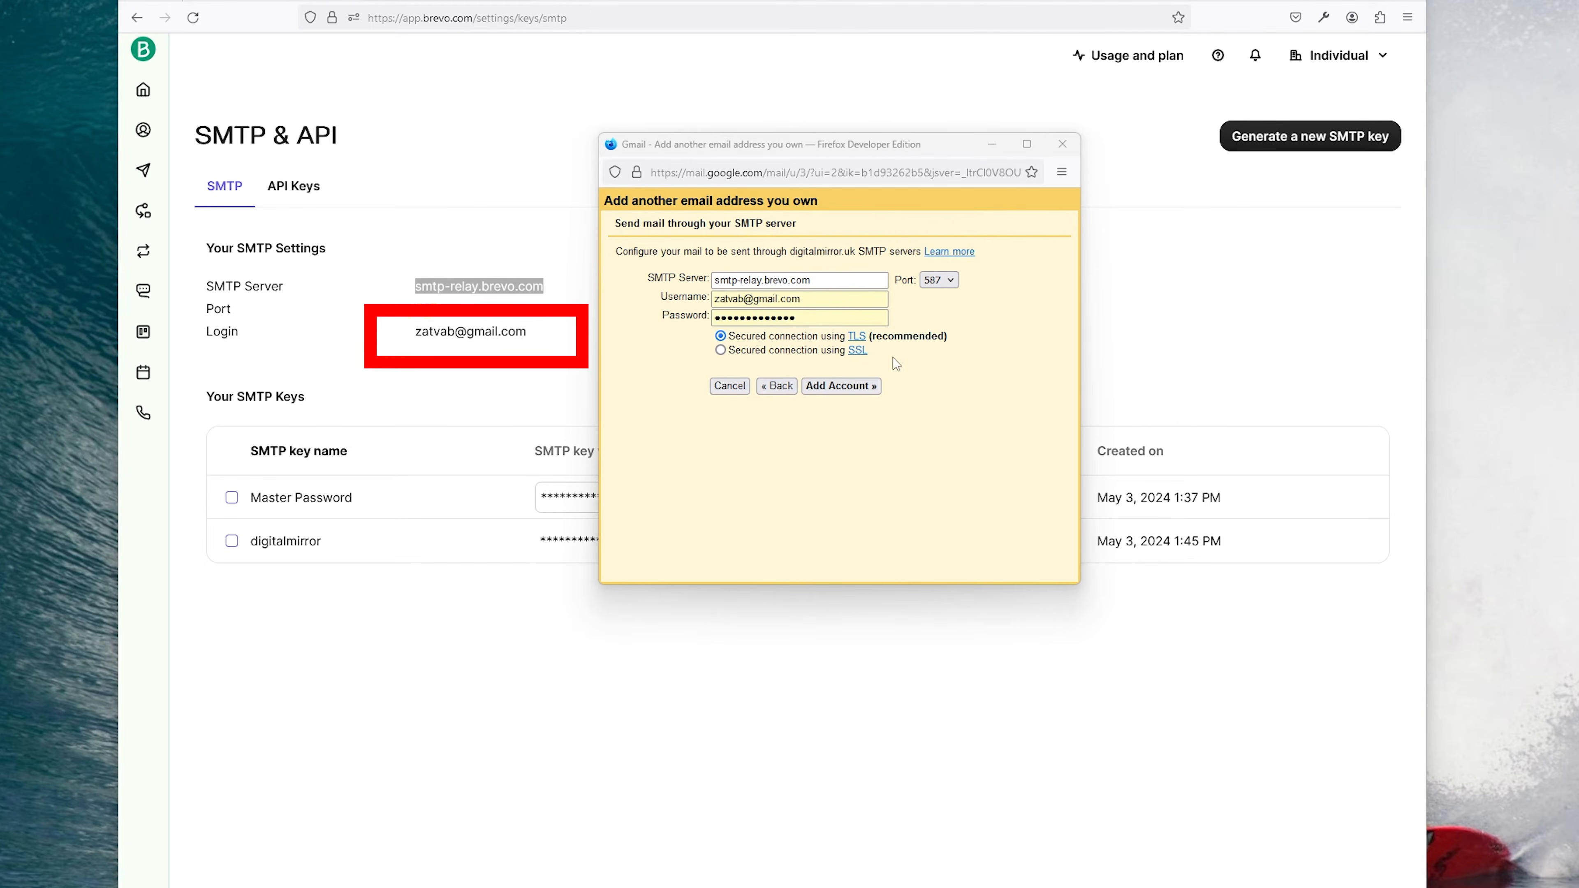
pyautogui.click(626, 323)
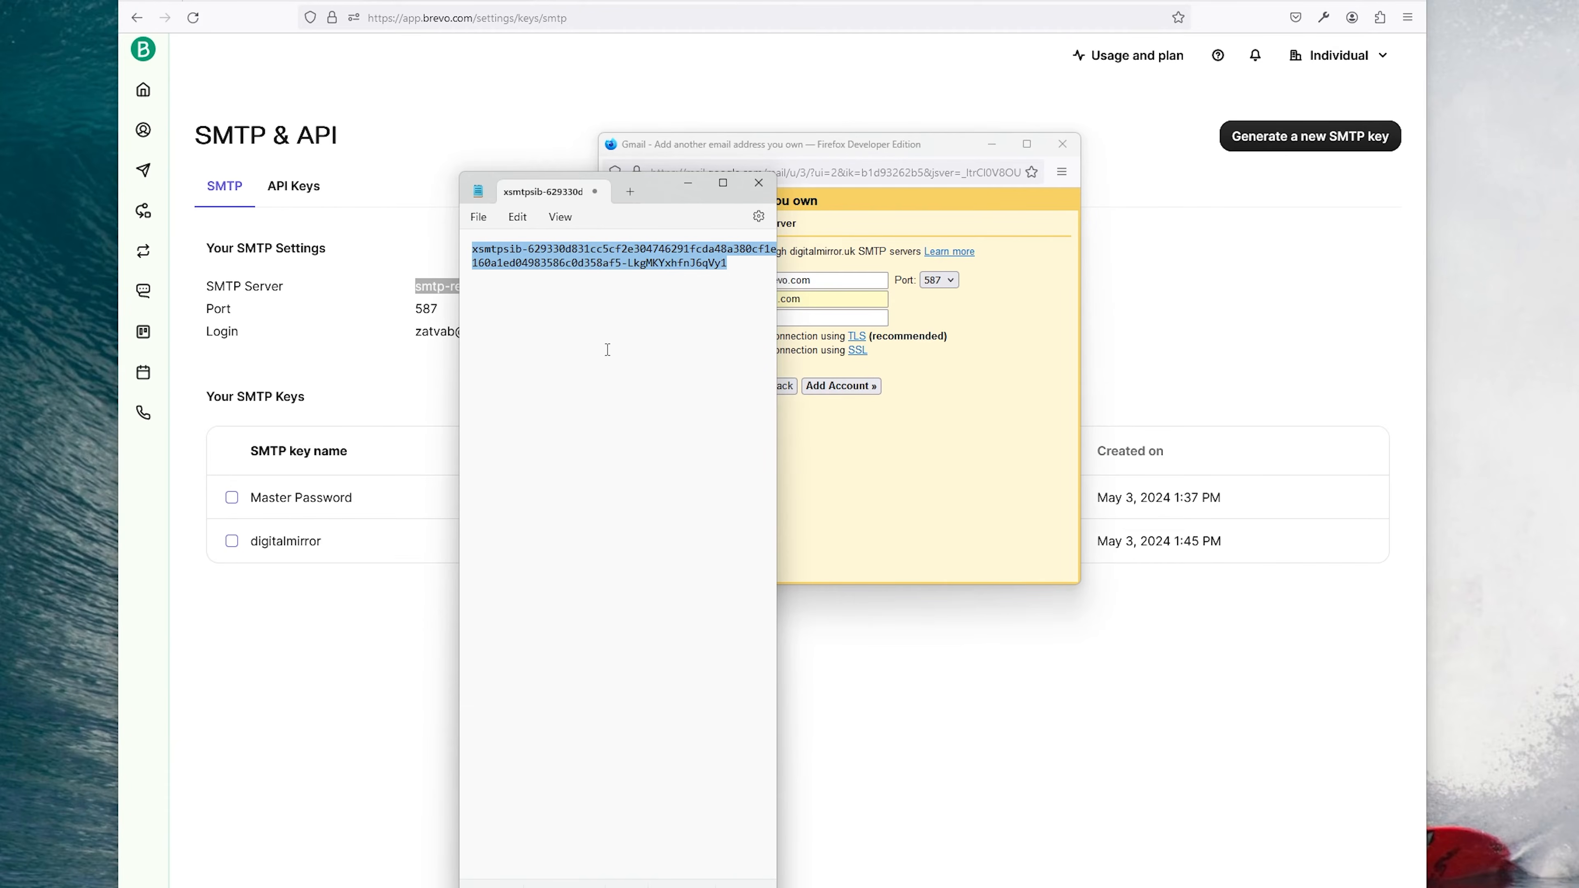
pyautogui.click(687, 183)
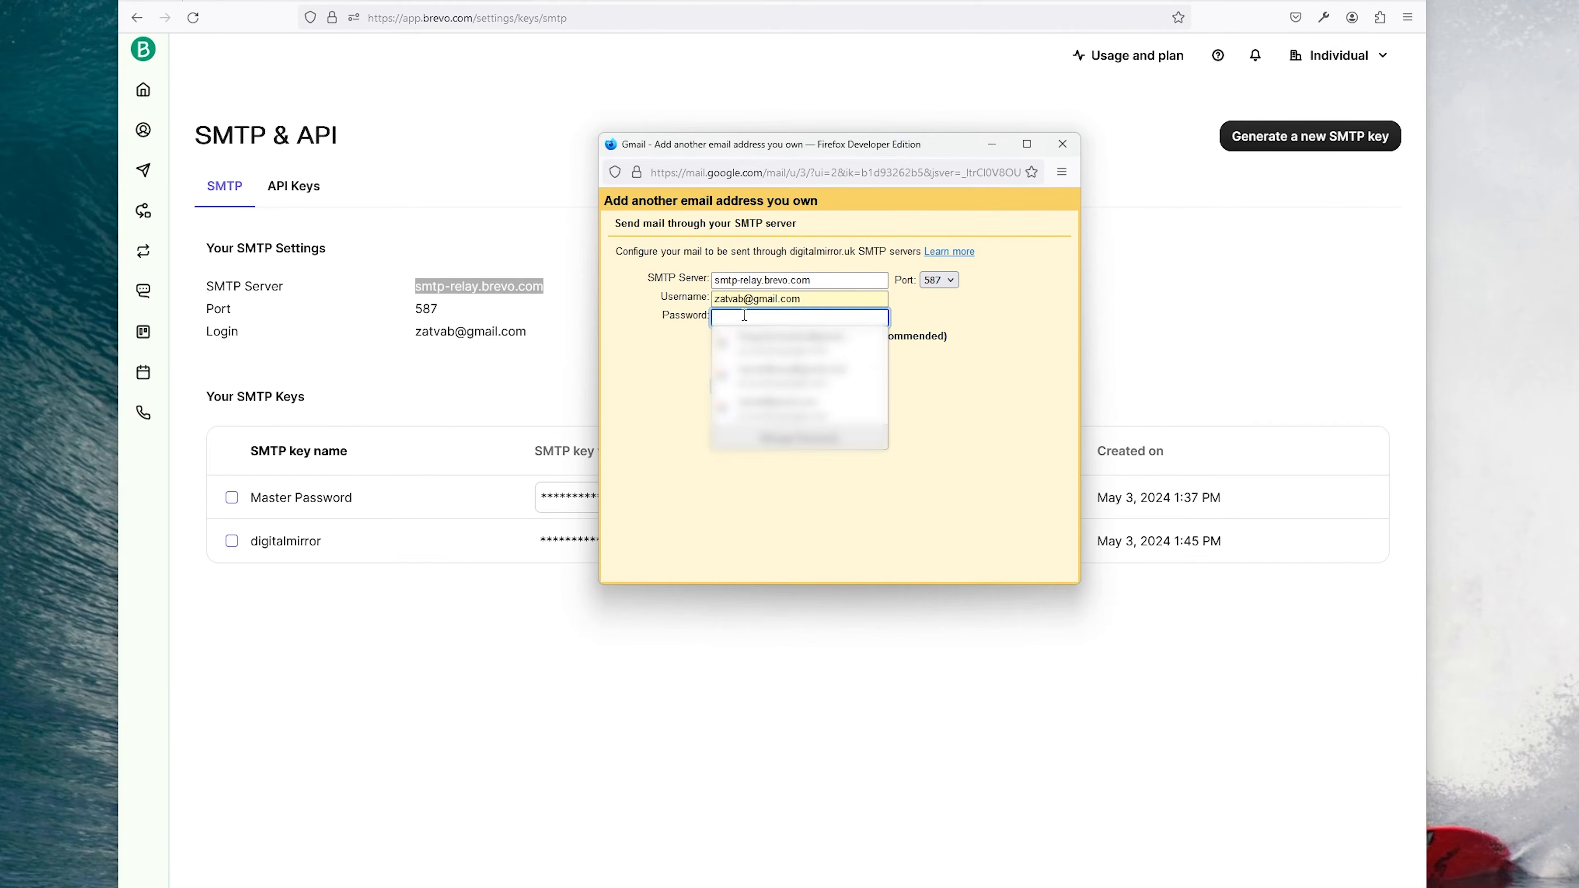
pyautogui.click(743, 317)
pyautogui.hotkey('ctrl', 'v')
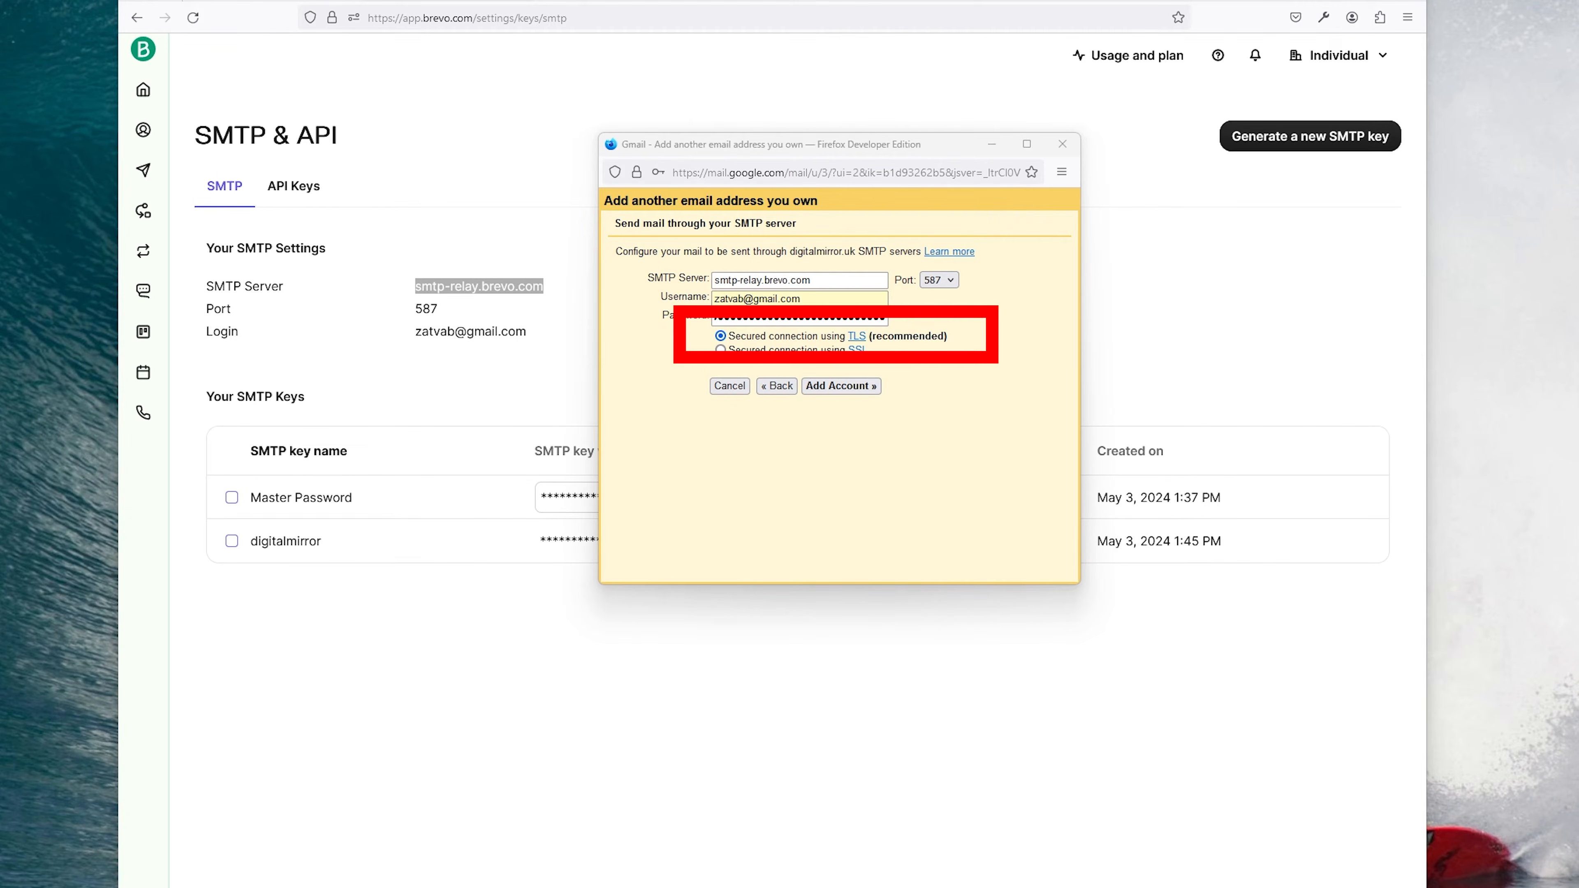
# Step: Add the Brevo SMTP account, decline saving the password, and compose a message from I am cool
pyautogui.click(854, 387)
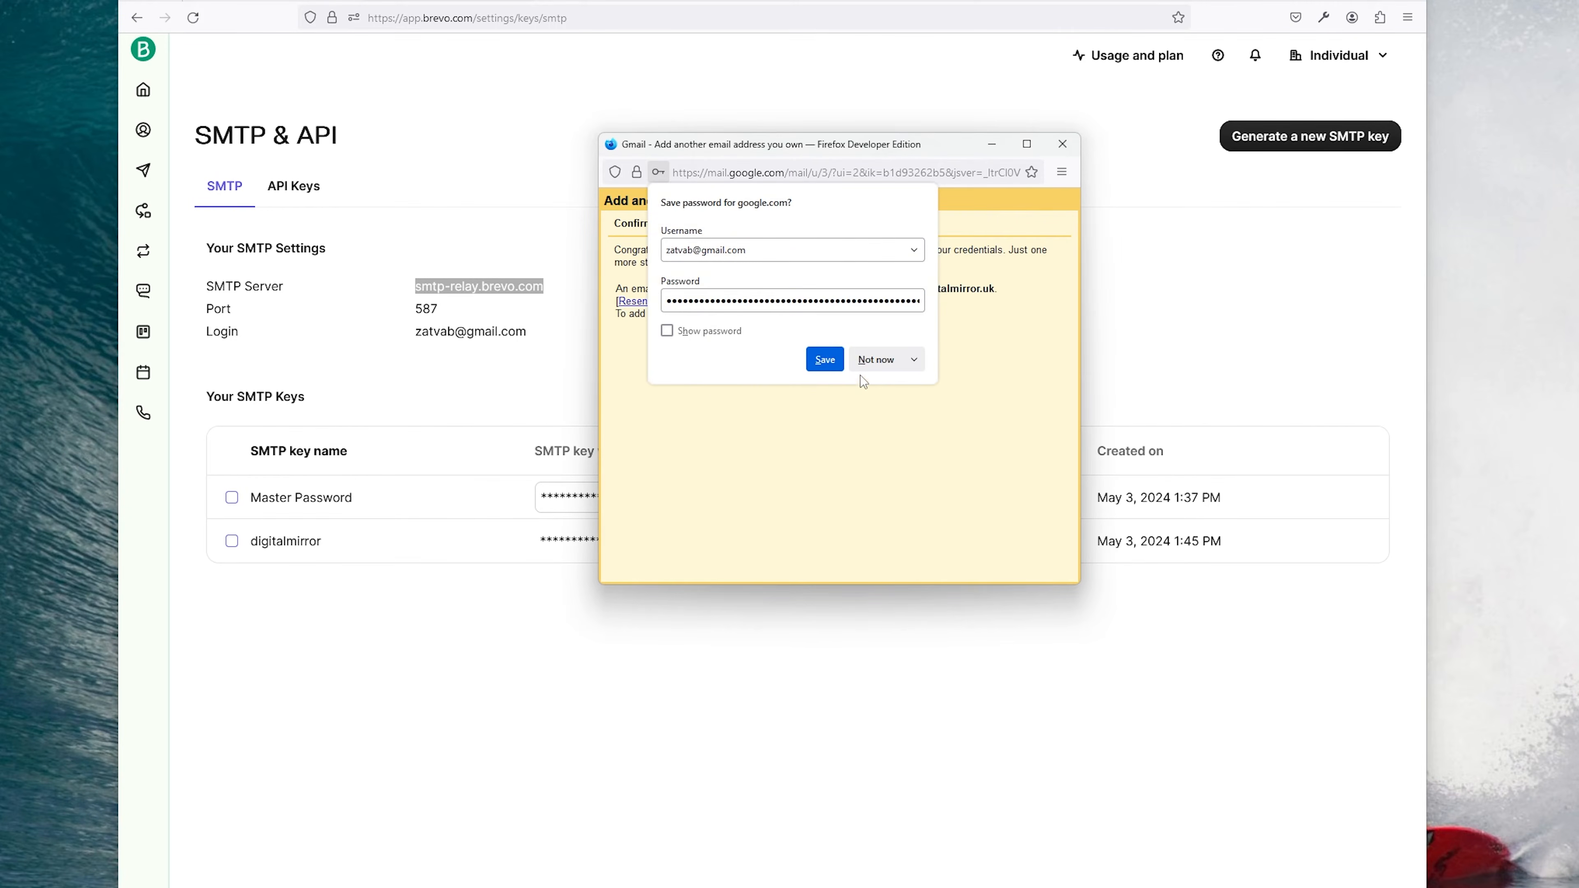
pyautogui.click(883, 359)
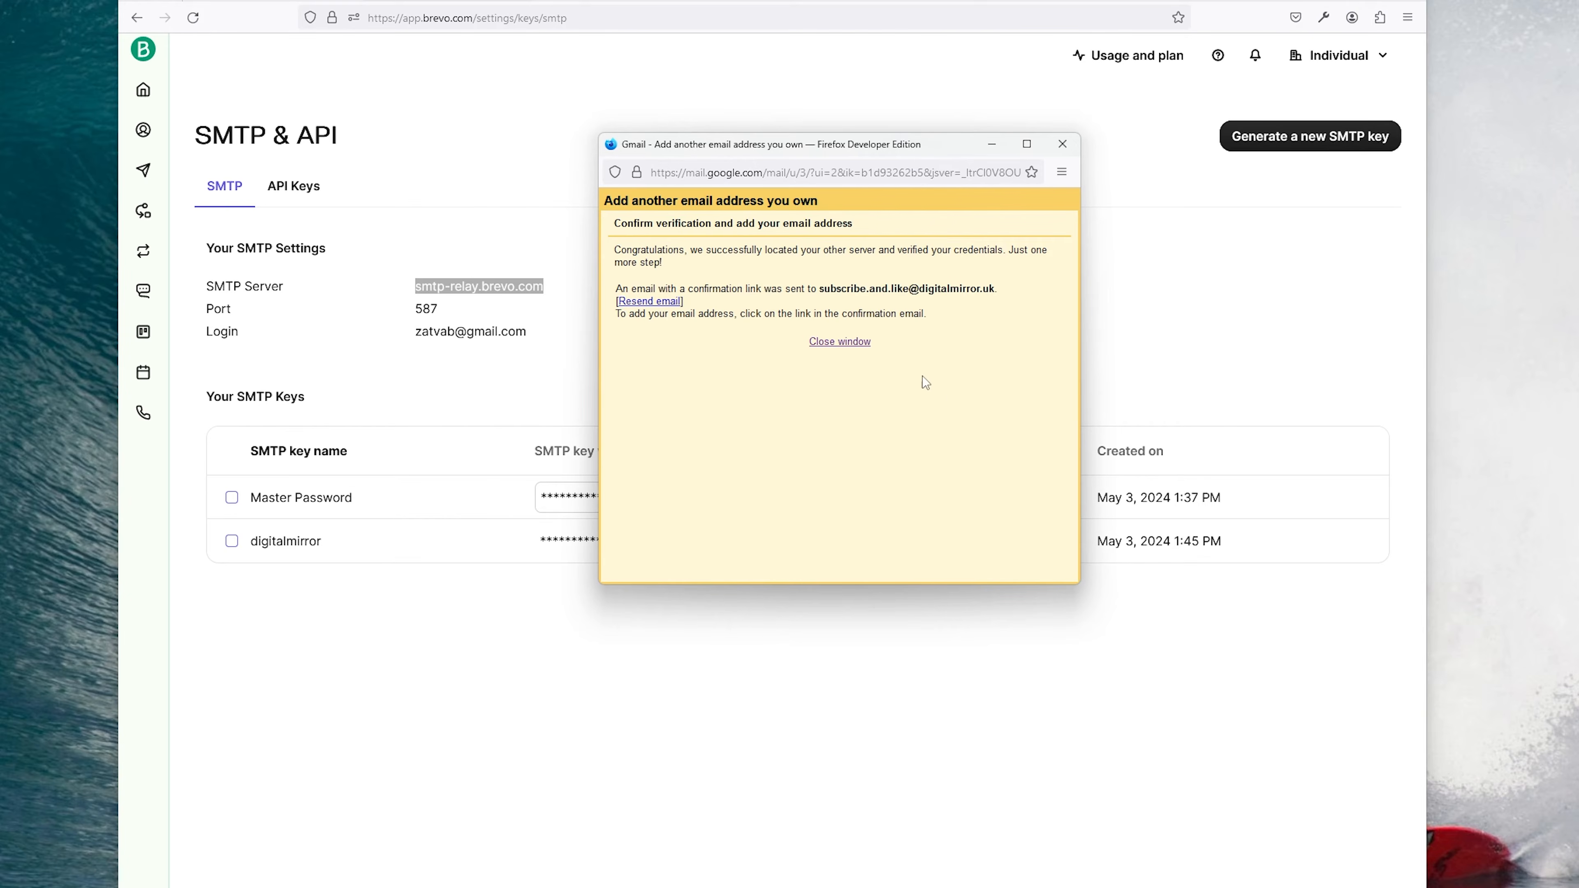
pyautogui.click(846, 342)
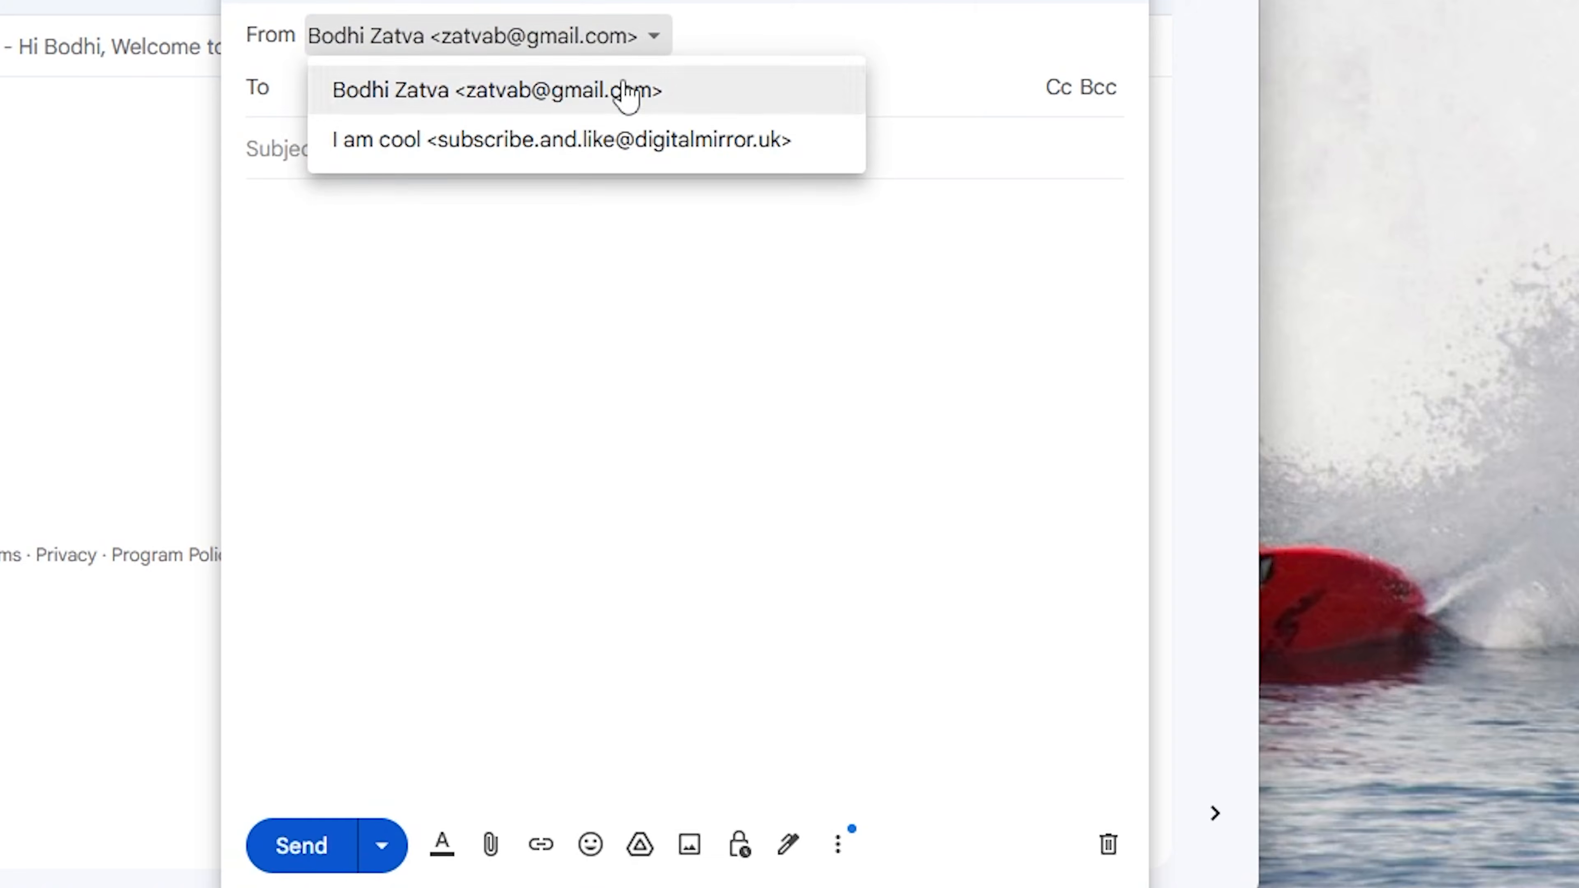
pyautogui.click(559, 140)
pyautogui.click(356, 99)
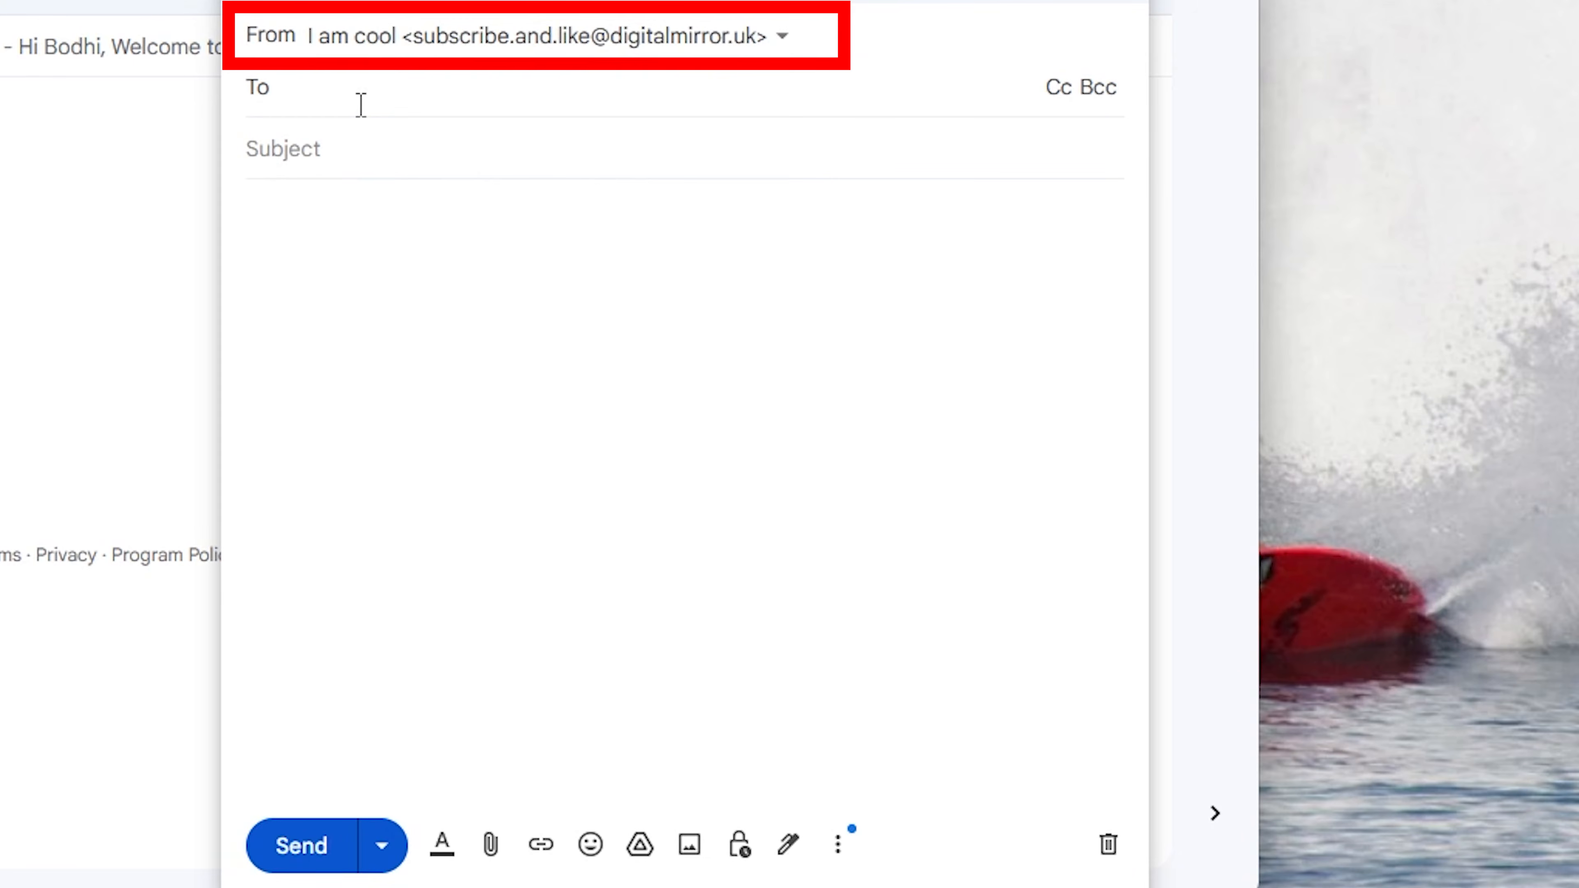
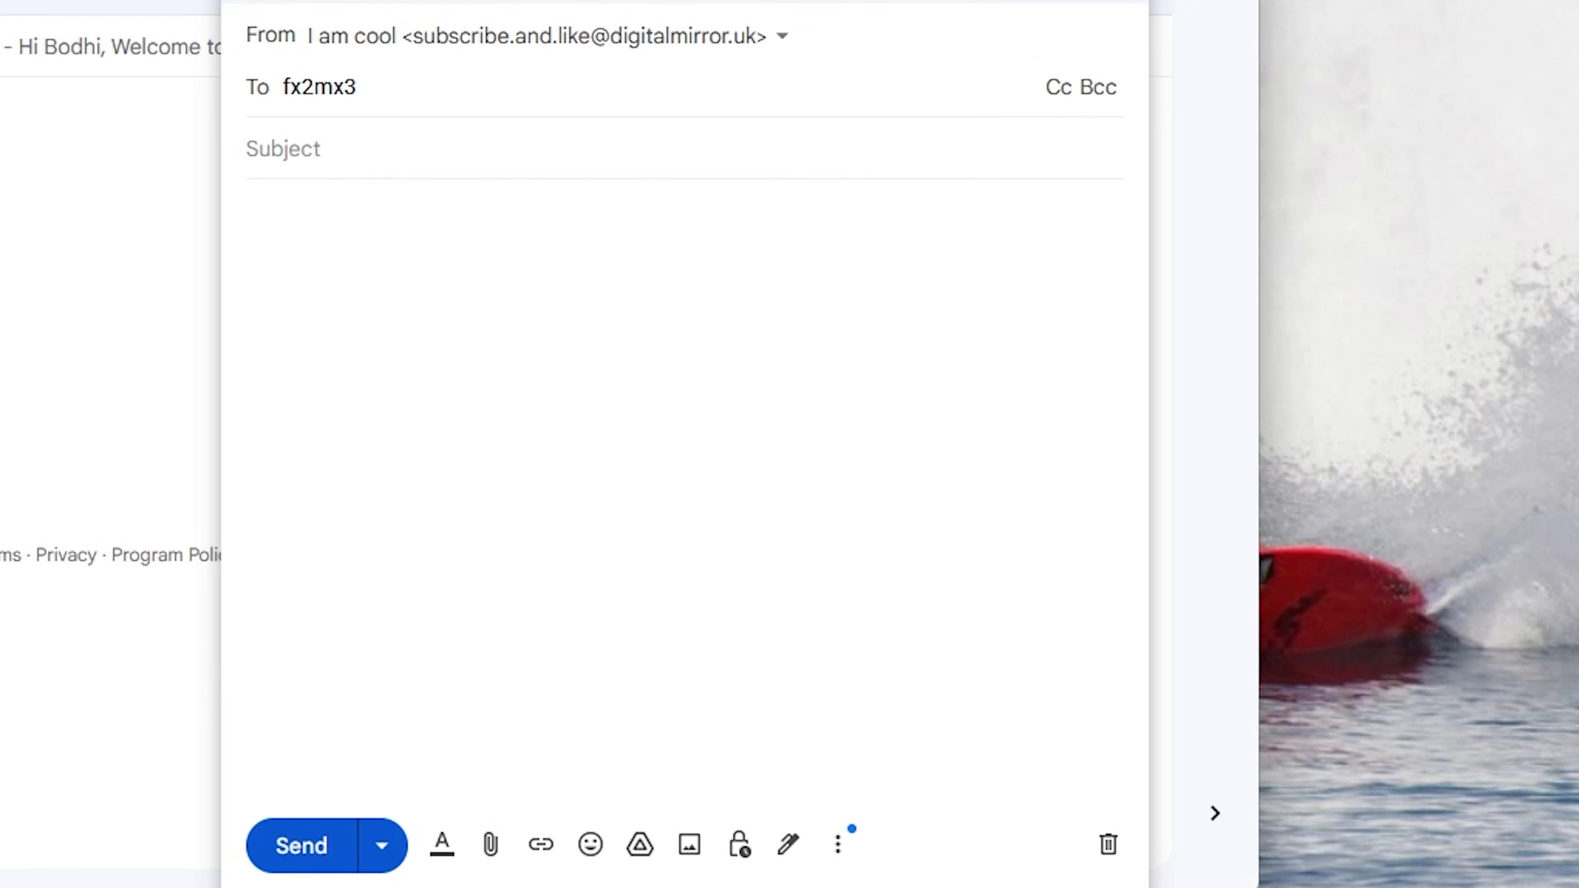
# Step: Send a message titled 'test' to the recipient's Gmail address from the alias
pyautogui.press('Return')
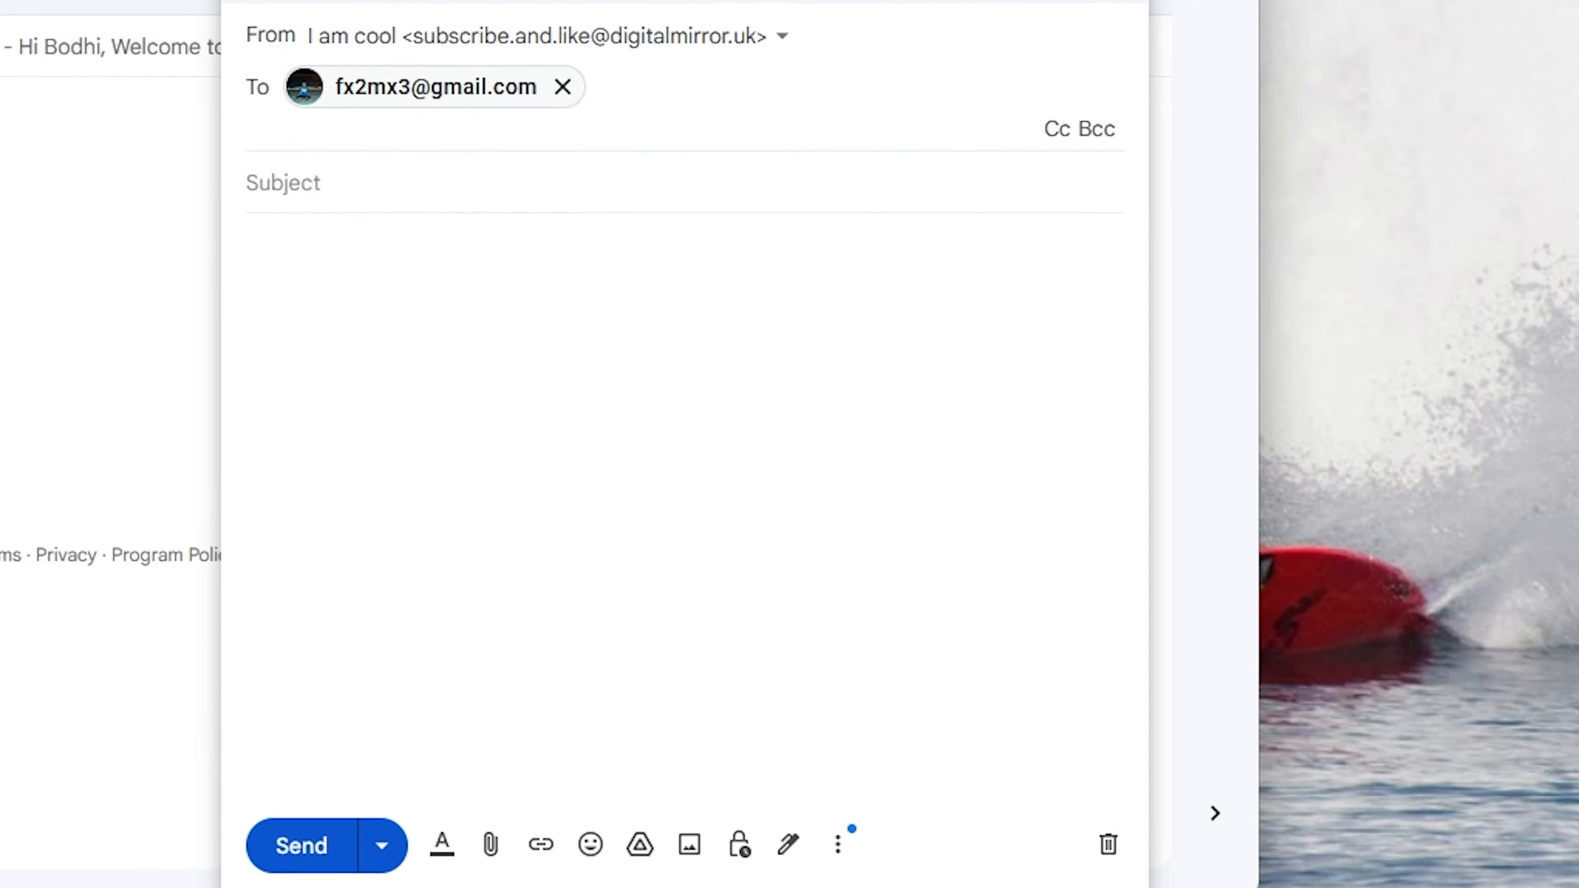
pyautogui.click(325, 164)
pyautogui.write('test')
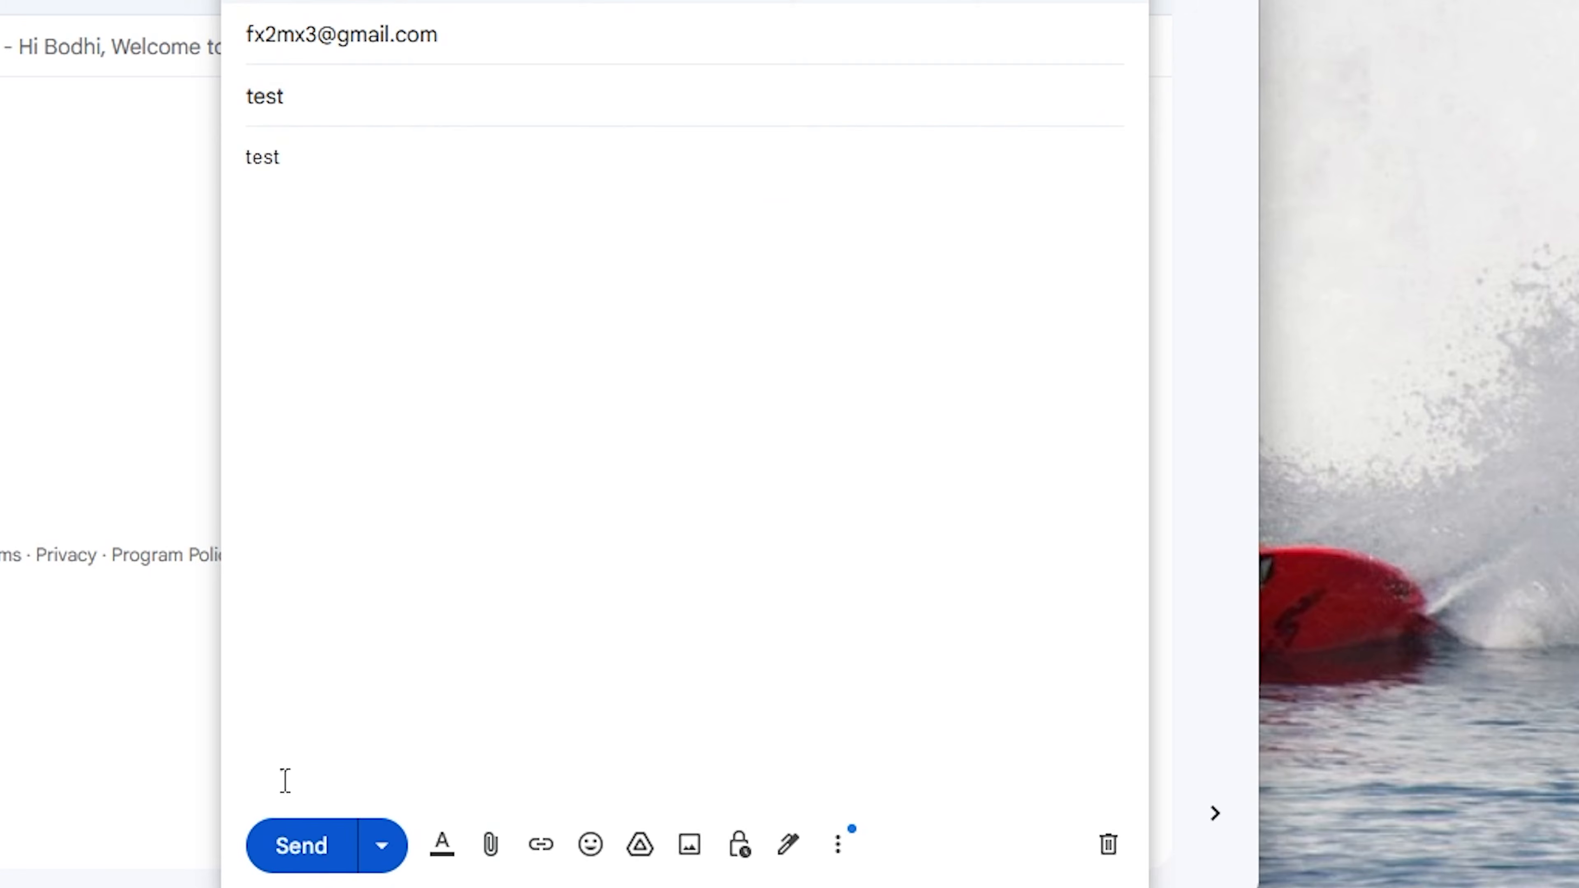
pyautogui.click(305, 847)
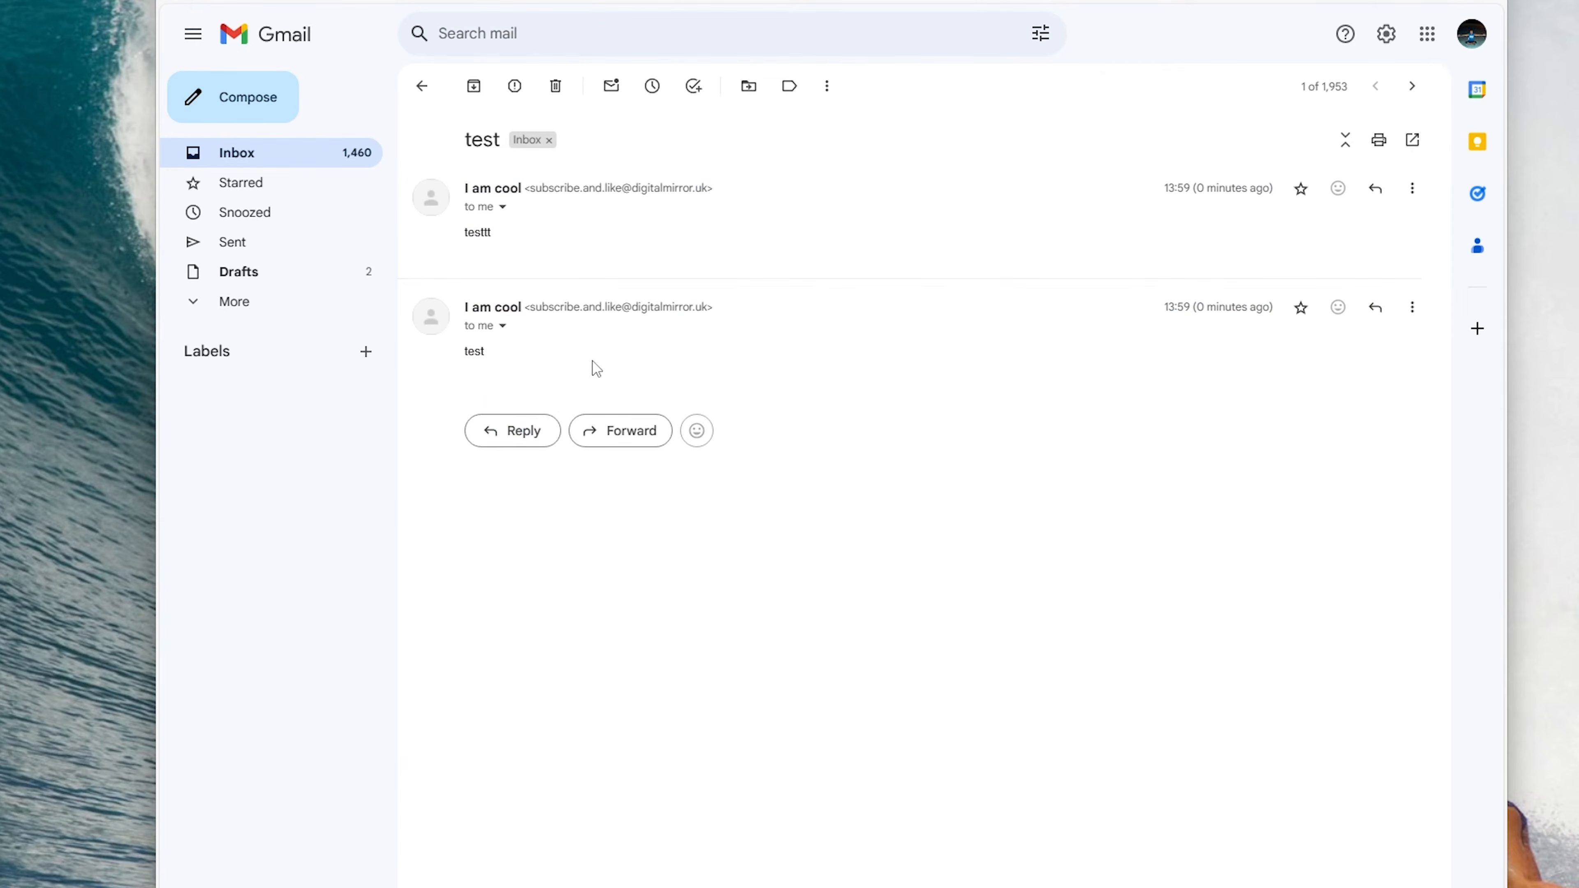
# Step: Show the test message's original to check its SPF, DKIM and DMARC results
pyautogui.click(1414, 311)
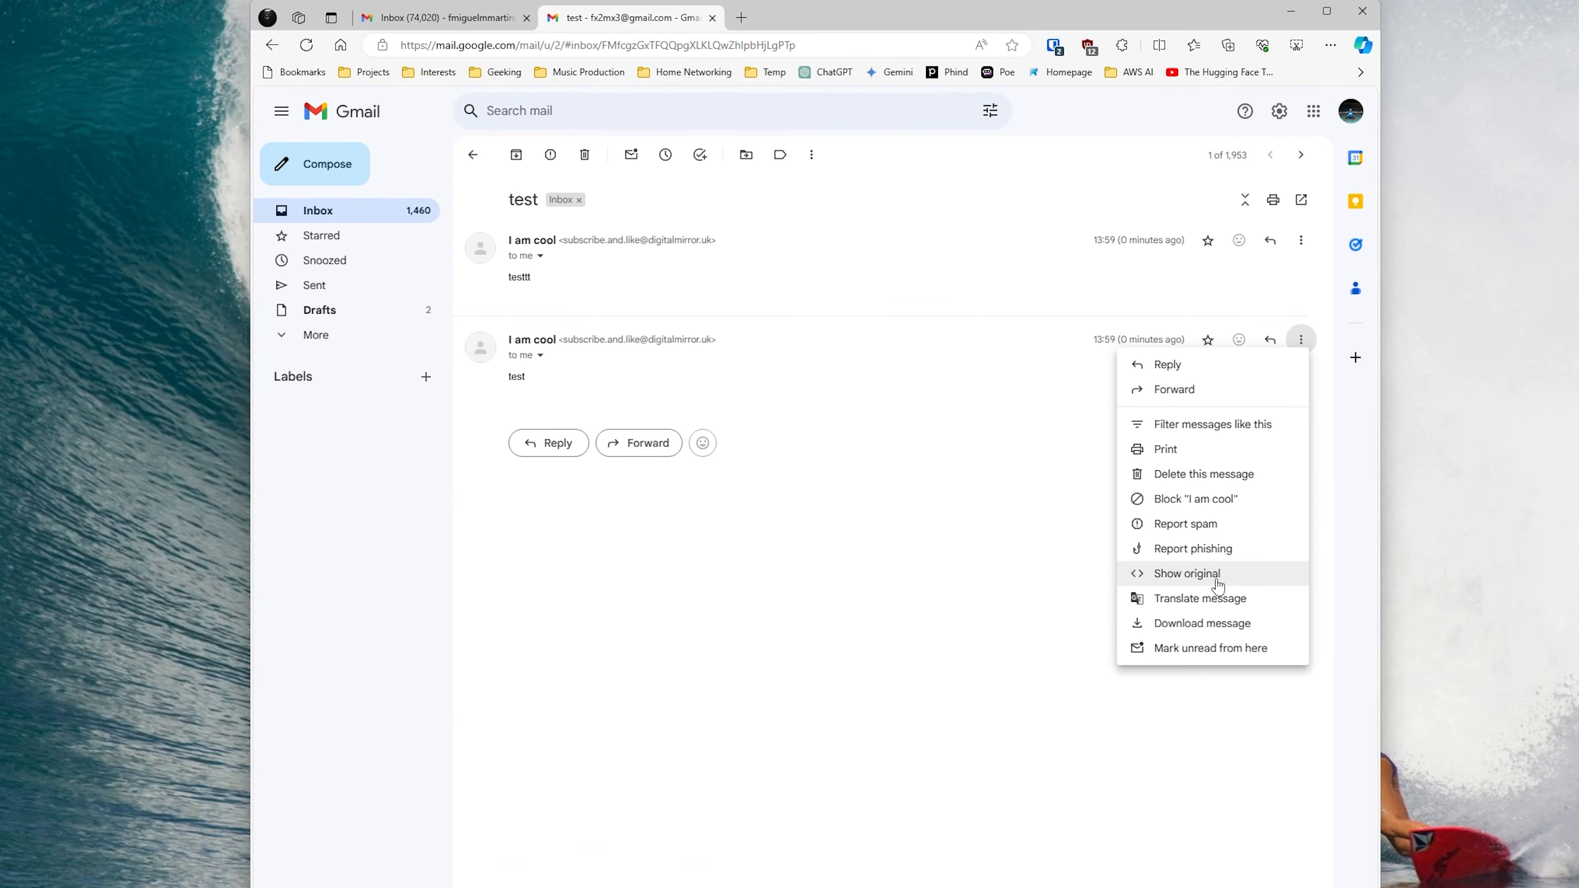
pyautogui.click(1217, 581)
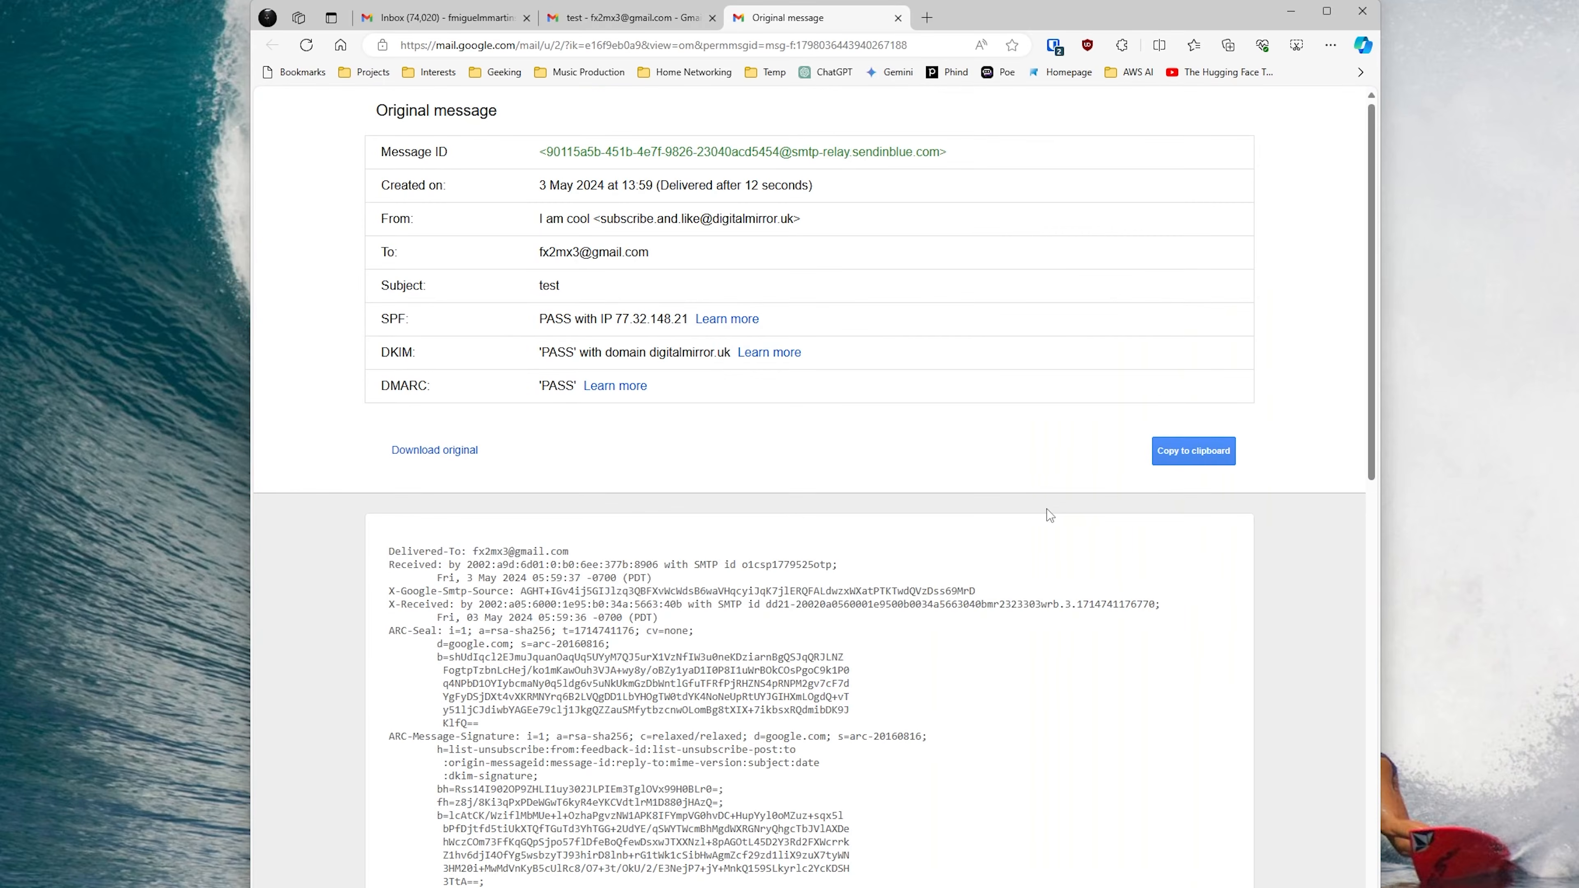